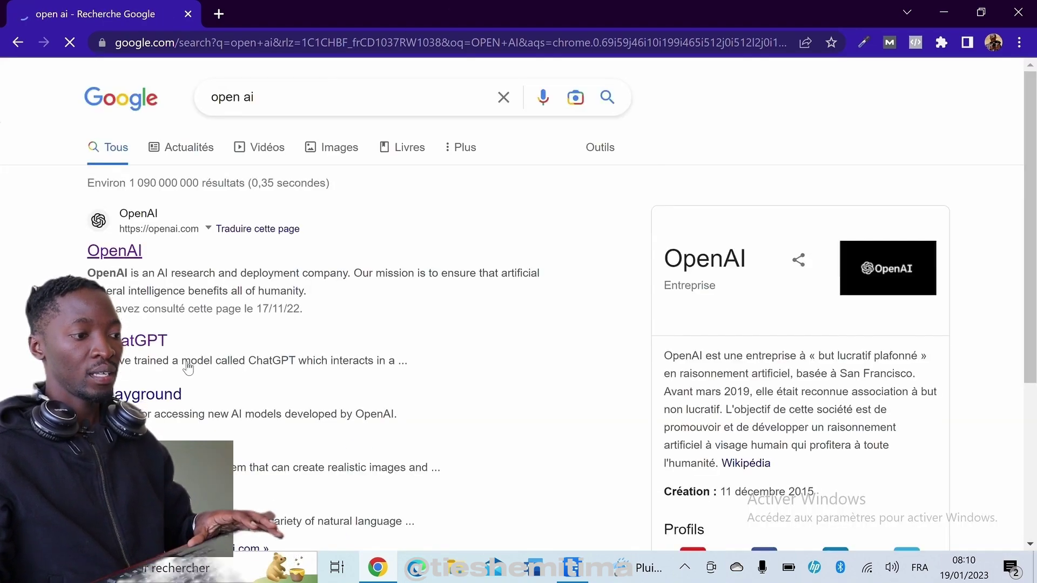
Open OpenAI's ChatGPT page from the search results and launch the ChatGPT research release
{"action": "left_click", "coordinate": [128, 346]}
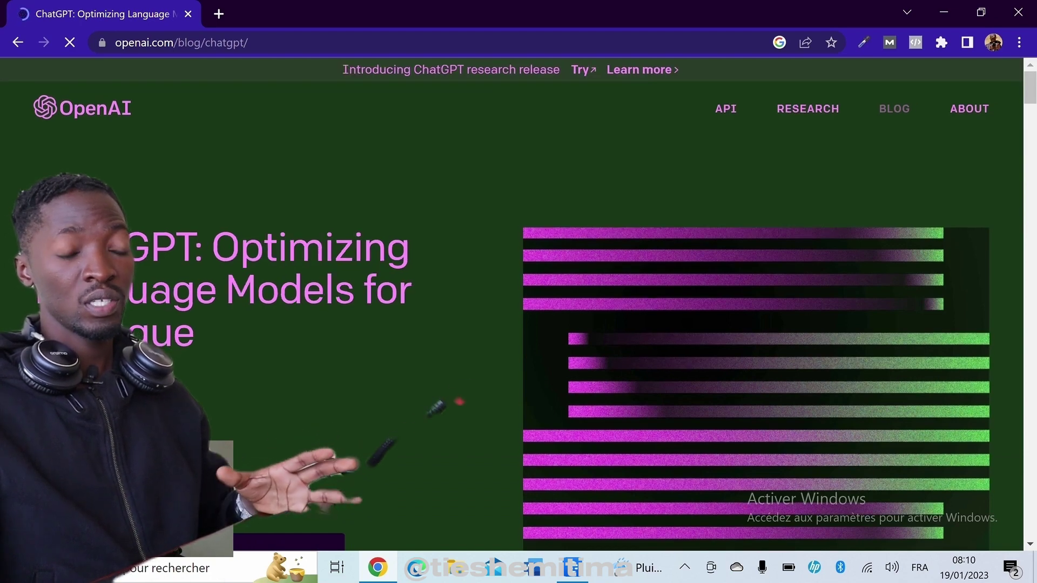
{"action": "left_click", "coordinate": [428, 76]}
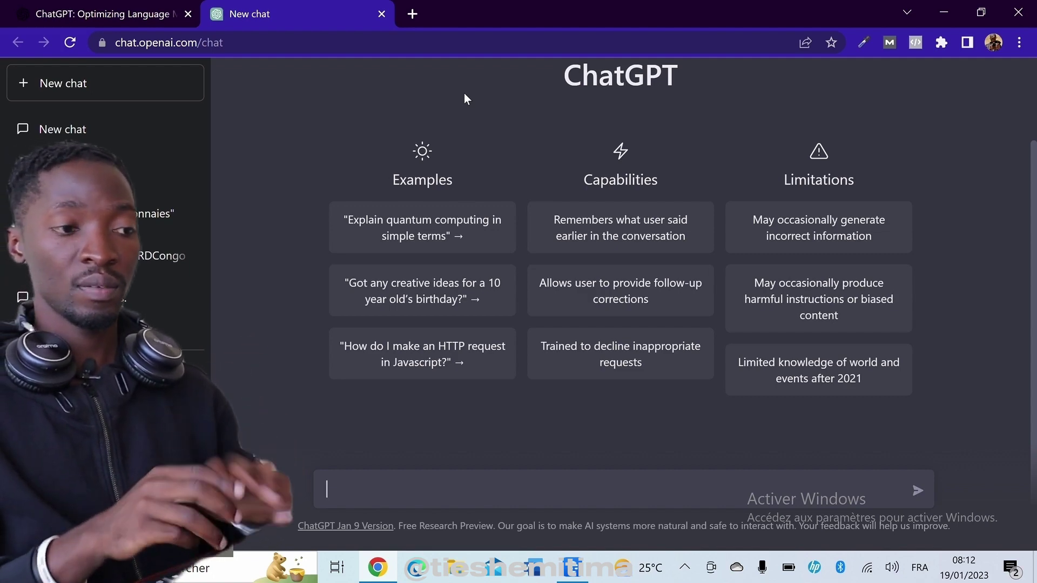
{"action": "type", "text": "ecris un code "}
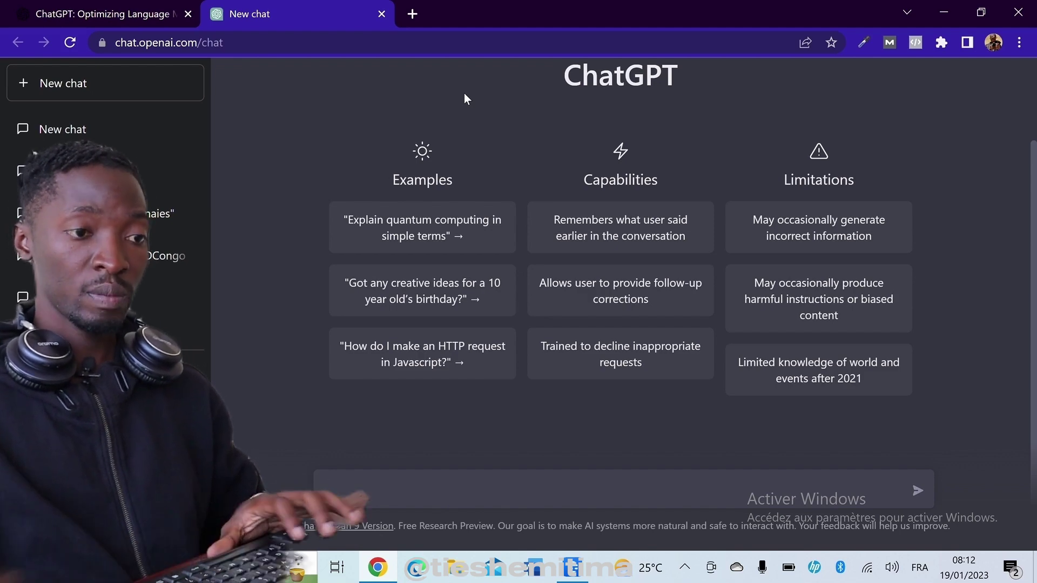
{"action": "type", "text": "po"}
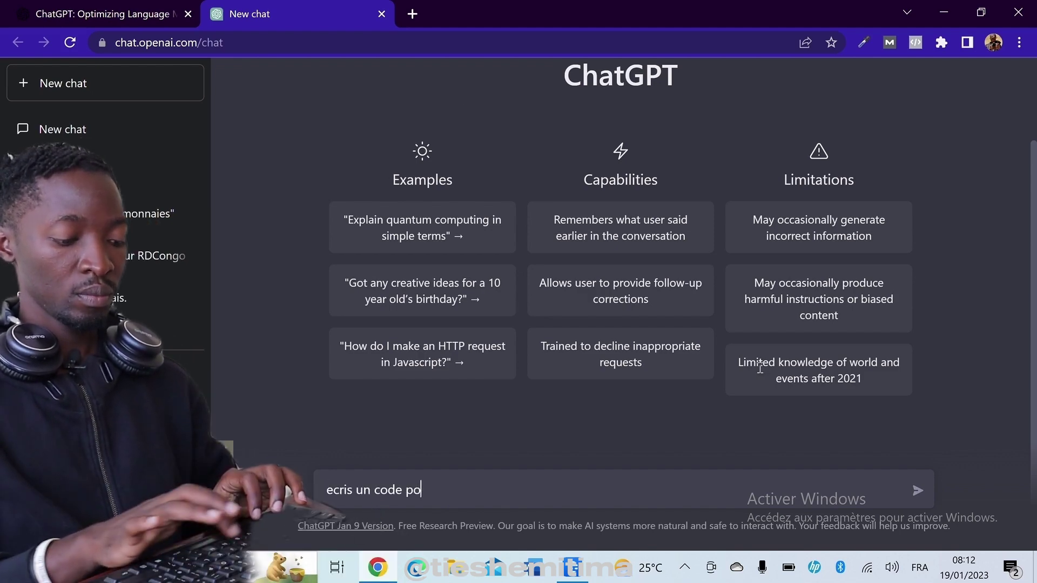
{"action": "type", "text": "ur gen"}
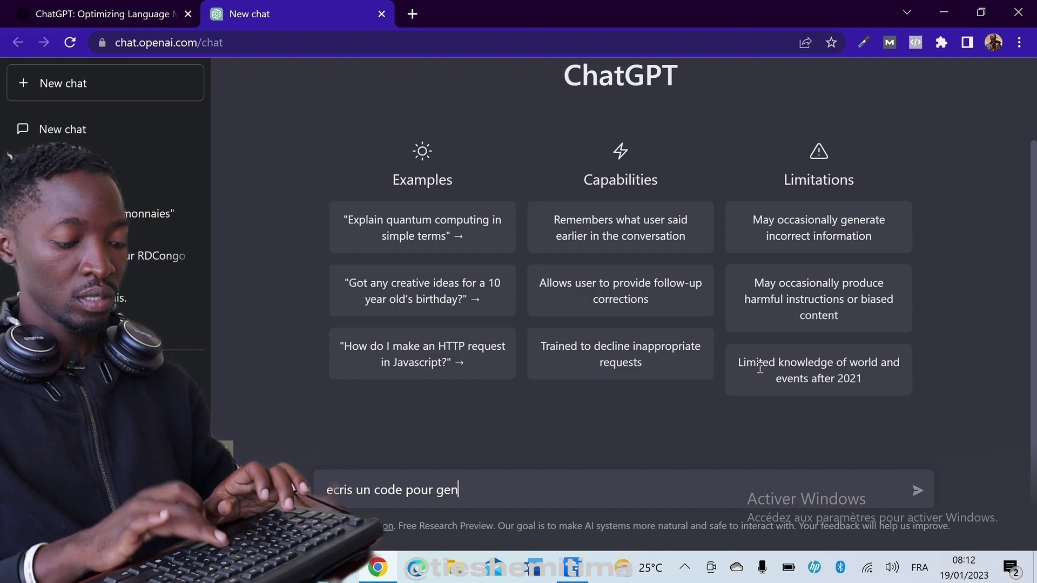
{"action": "type", "text": "erer une application m"}
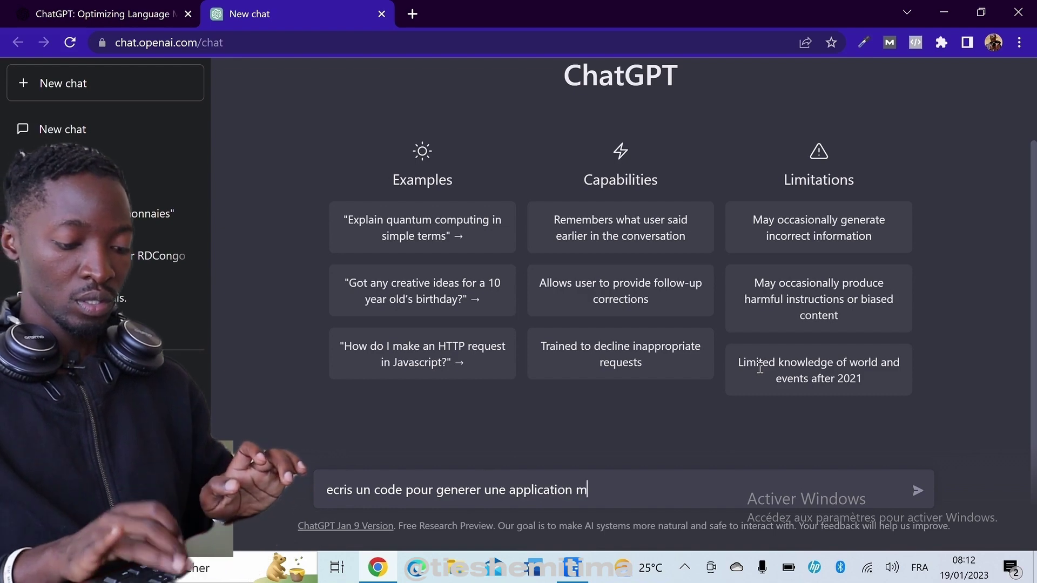
{"action": "type", "text": "obile du"}
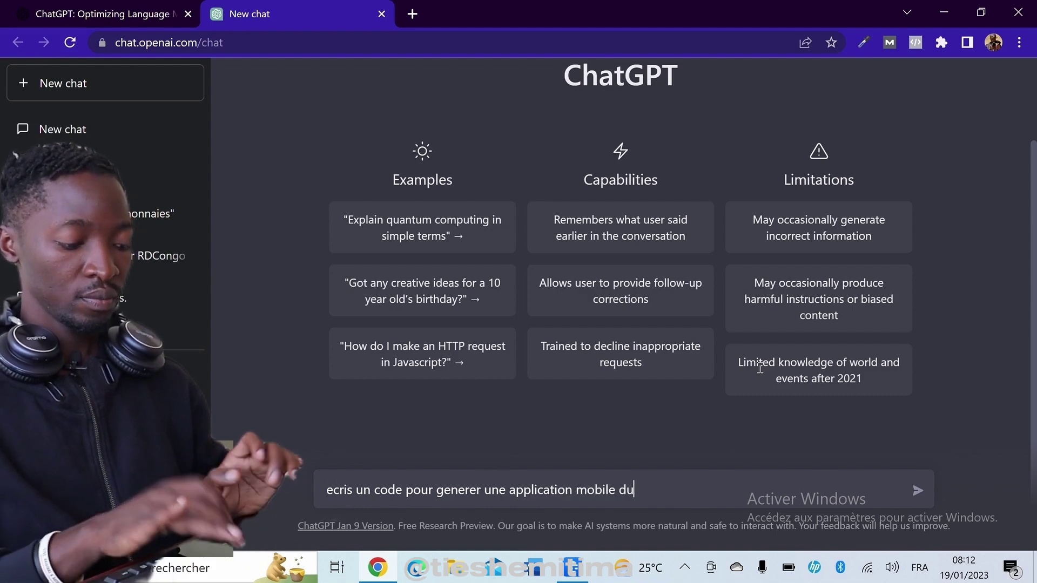
{"action": "type", "text": " site "}
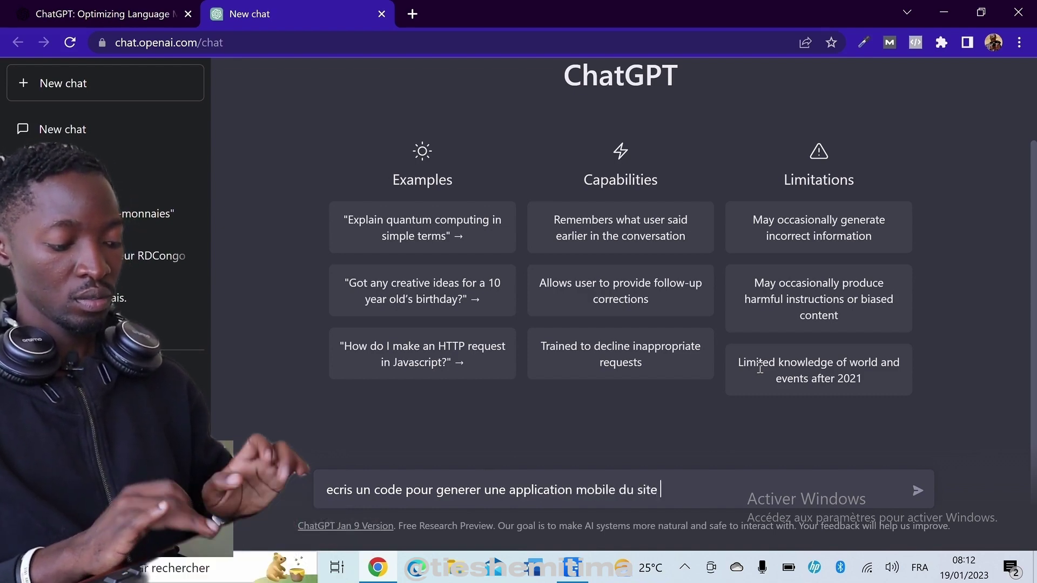
{"action": "type", "text": "zeb"}
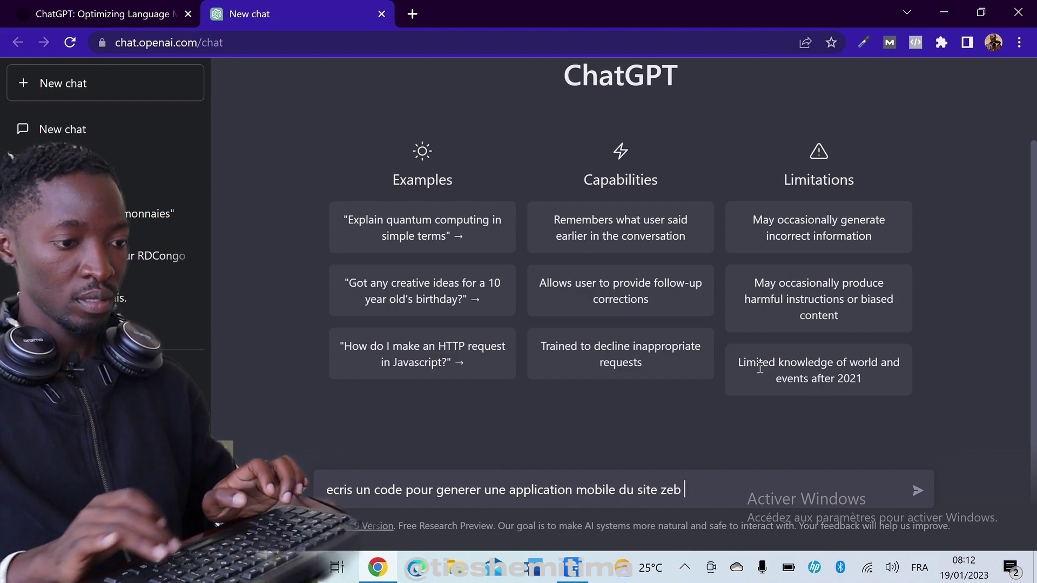
{"action": "key", "text": "BackSpace"}
{"action": "key", "text": "BackSpace"}
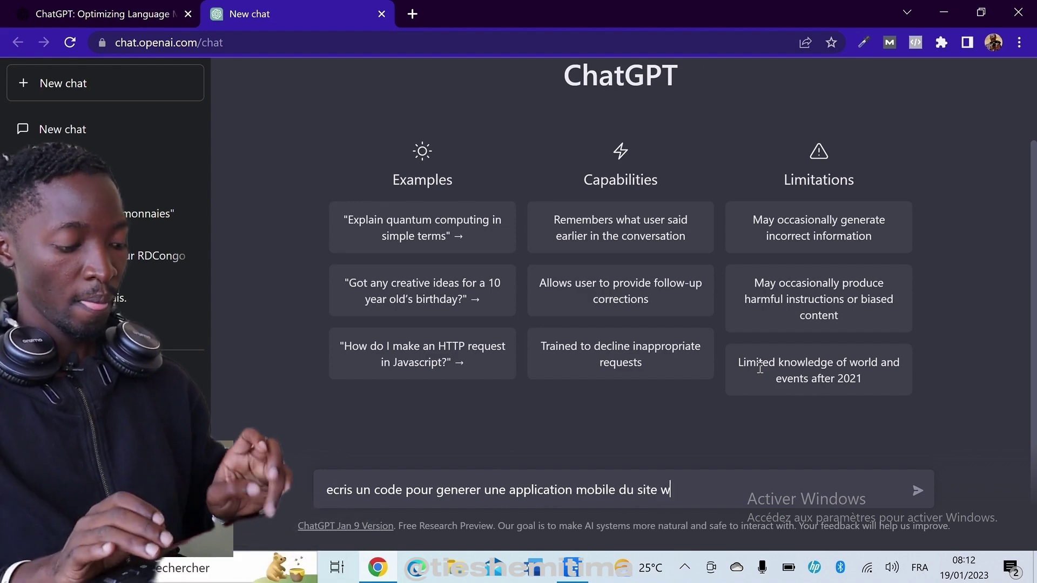
{"action": "type", "text": "eb"}
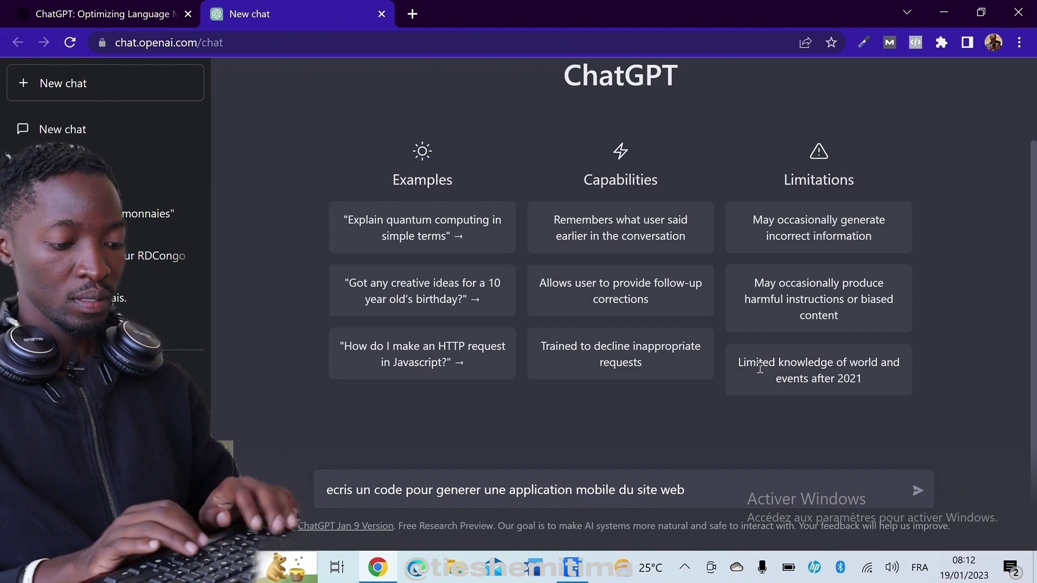
{"action": "type", "text": " htt"}
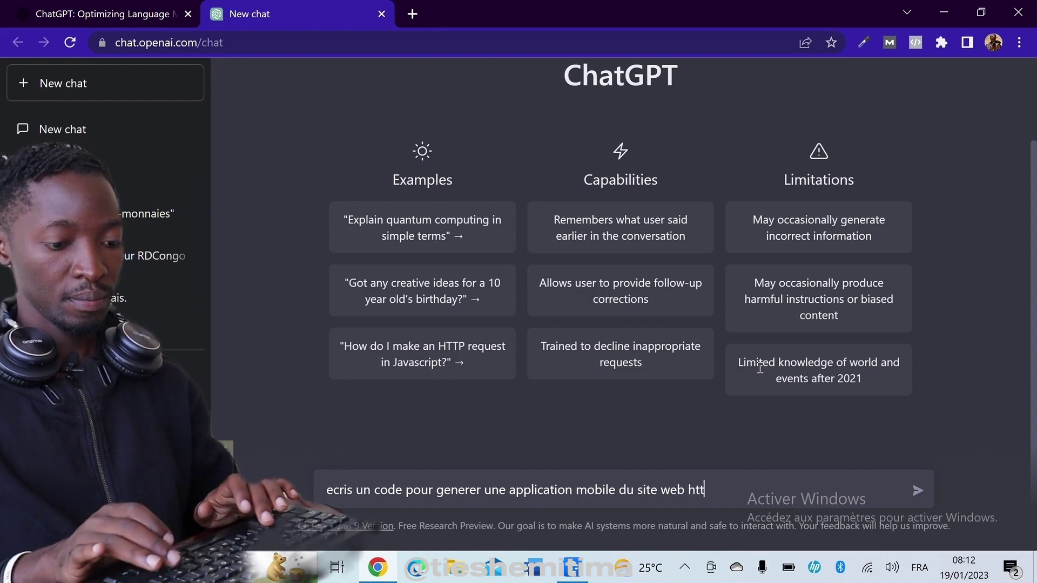
{"action": "type", "text": "ps://kinshas"}
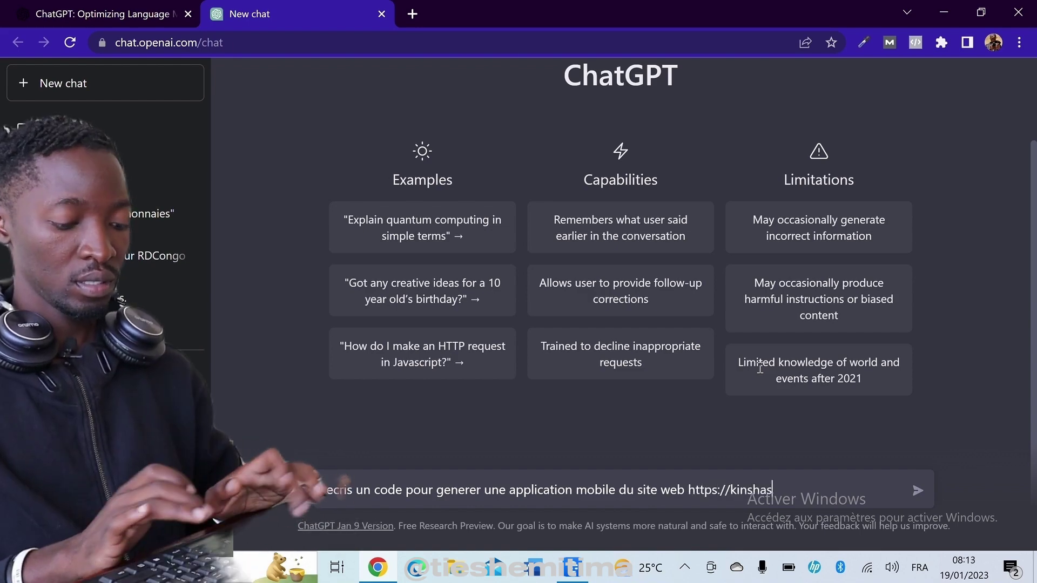
{"action": "type", "text": "ama"}
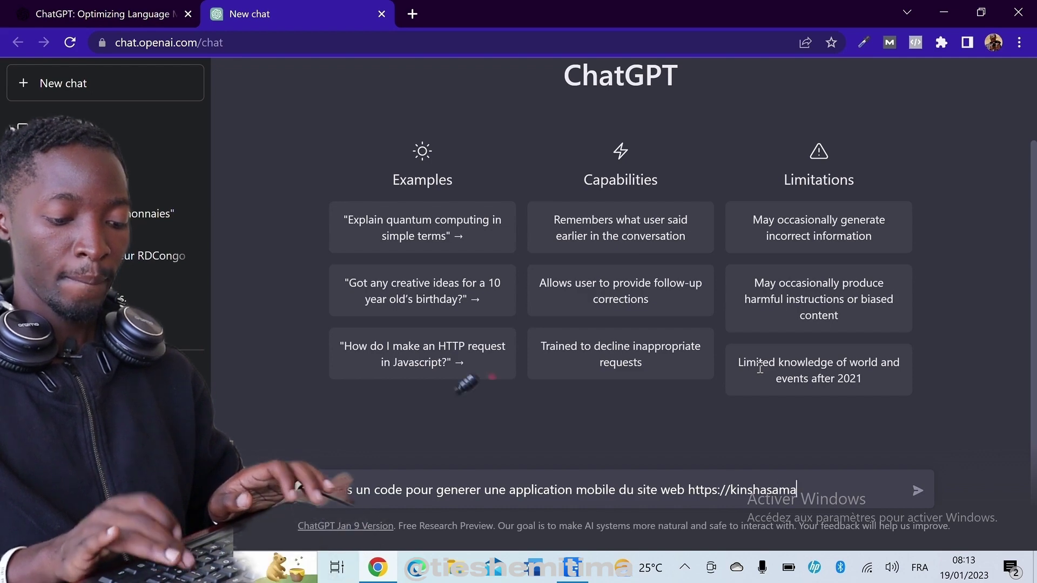
{"action": "type", "text": "ps."}
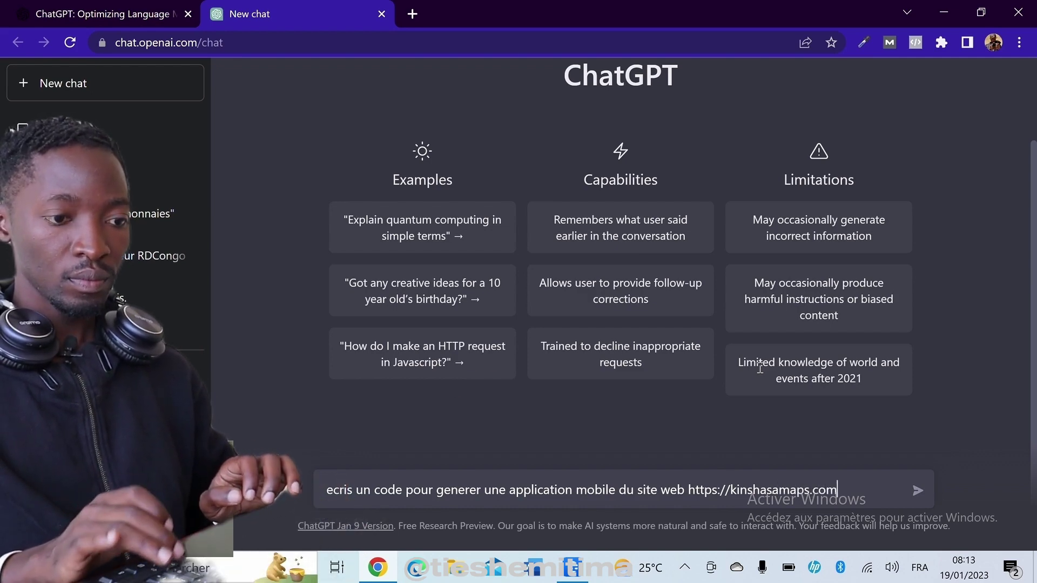
{"action": "type", "text": "com"}
{"action": "left_click", "coordinate": [918, 491]}
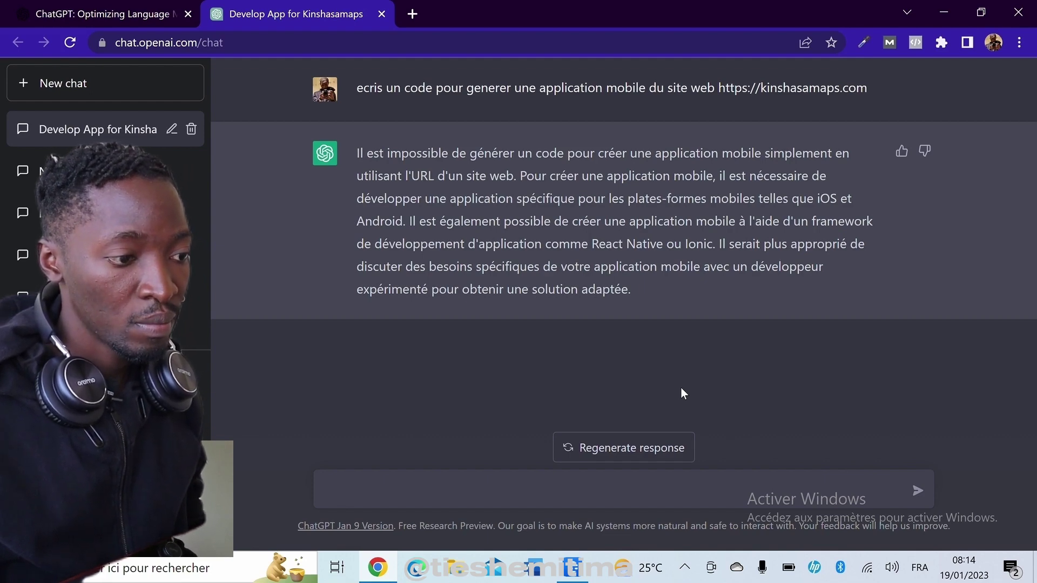
{"action": "left_click", "coordinate": [574, 494]}
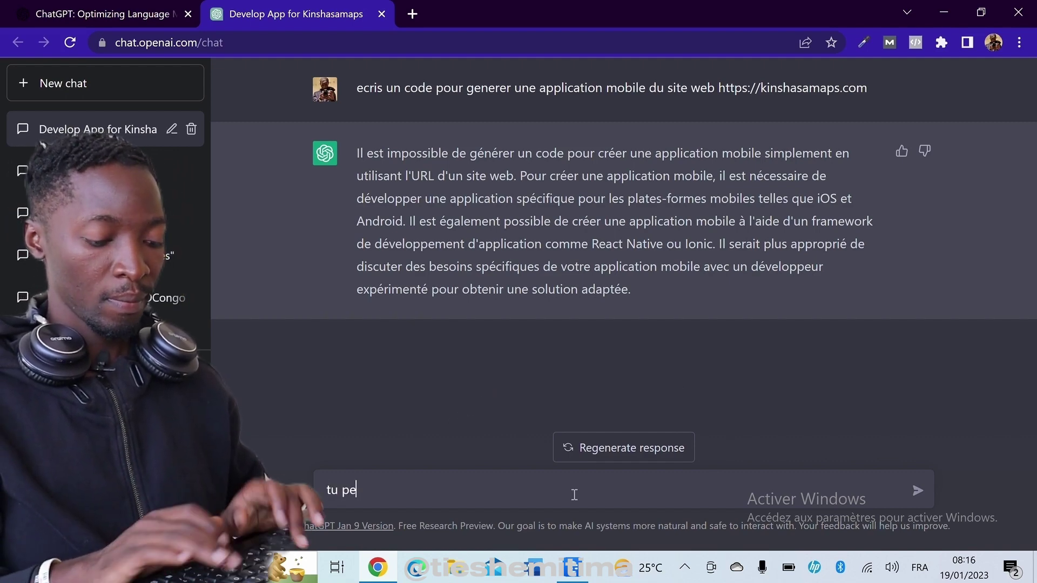
{"action": "type", "text": "tu peux j"}
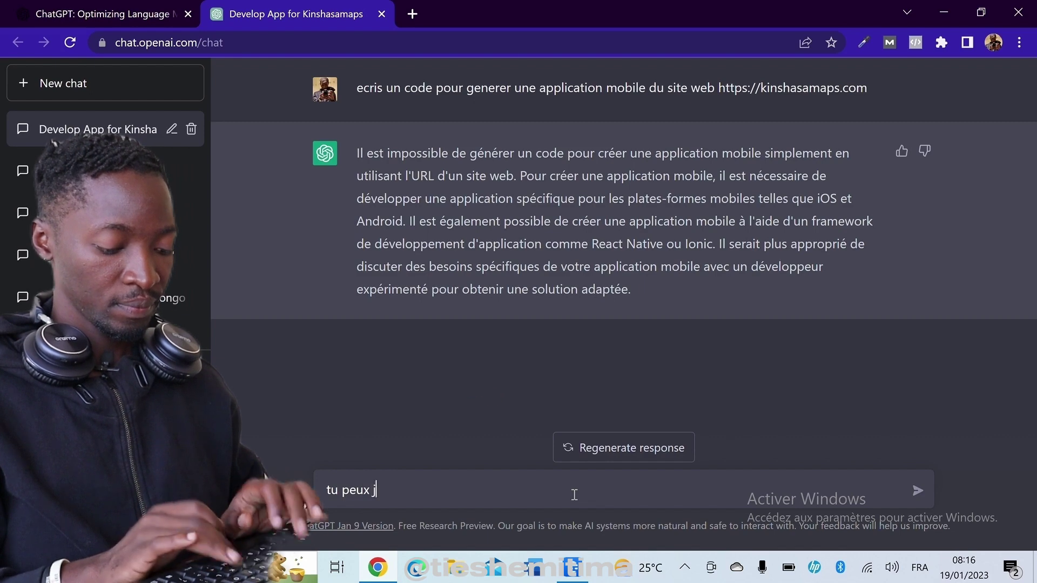
{"action": "type", "text": "e"}
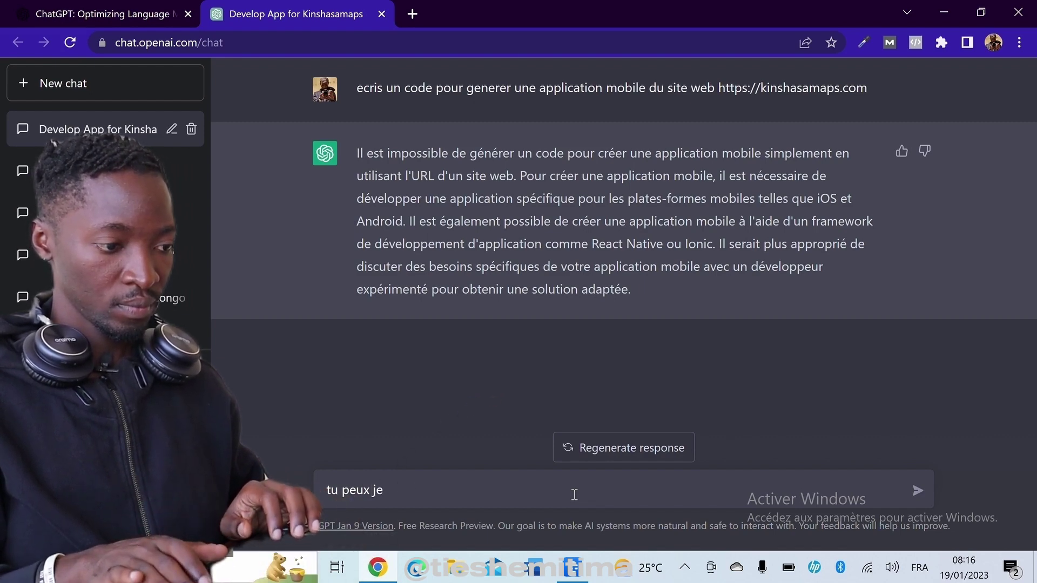
{"action": "type", "text": "nerergene"}
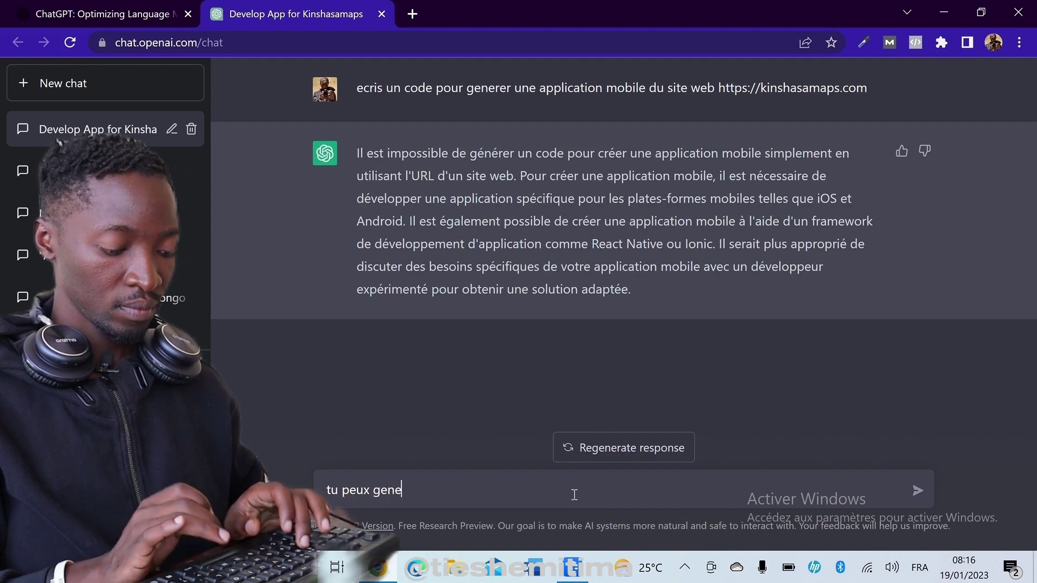
{"action": "type", "text": "rer un "}
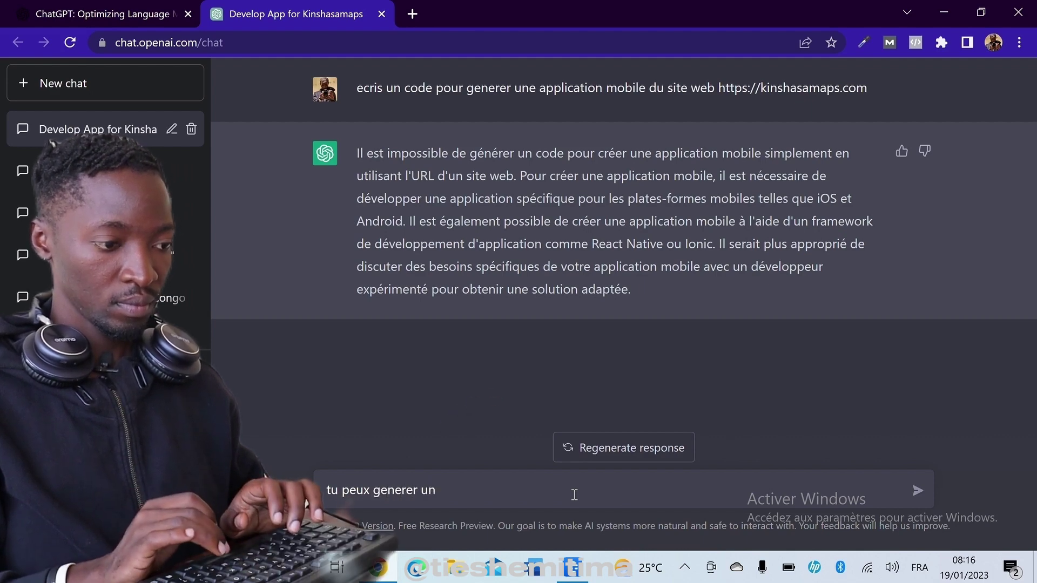
{"action": "type", "text": " code"}
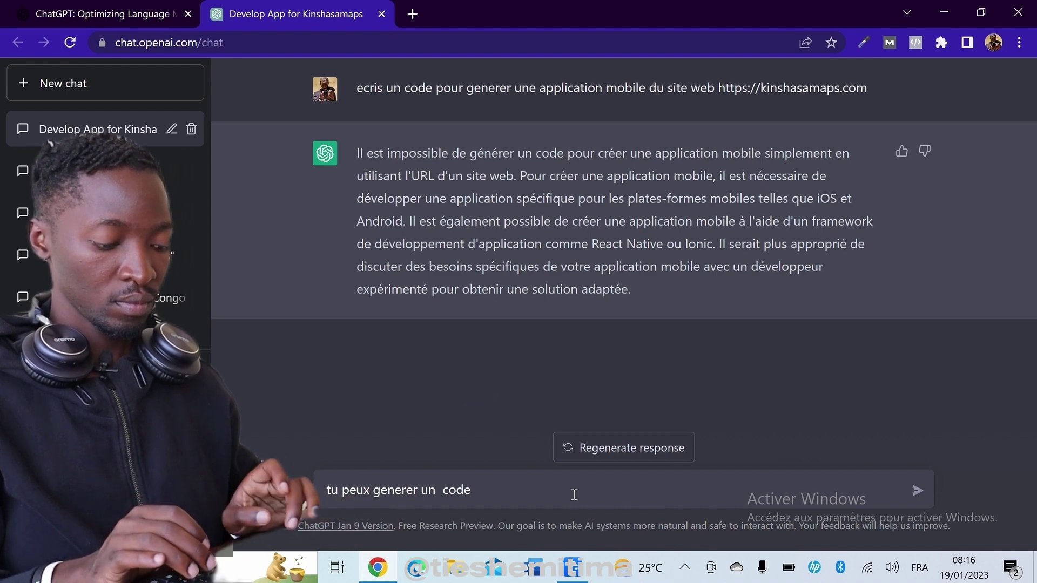
{"action": "type", "text": " d'u"}
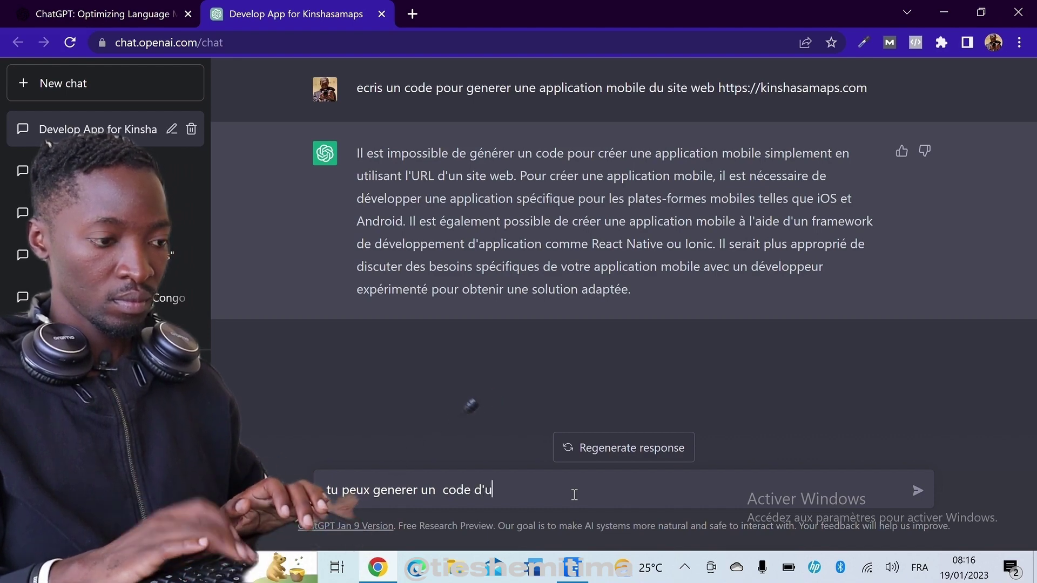
{"action": "type", "text": "n fi"}
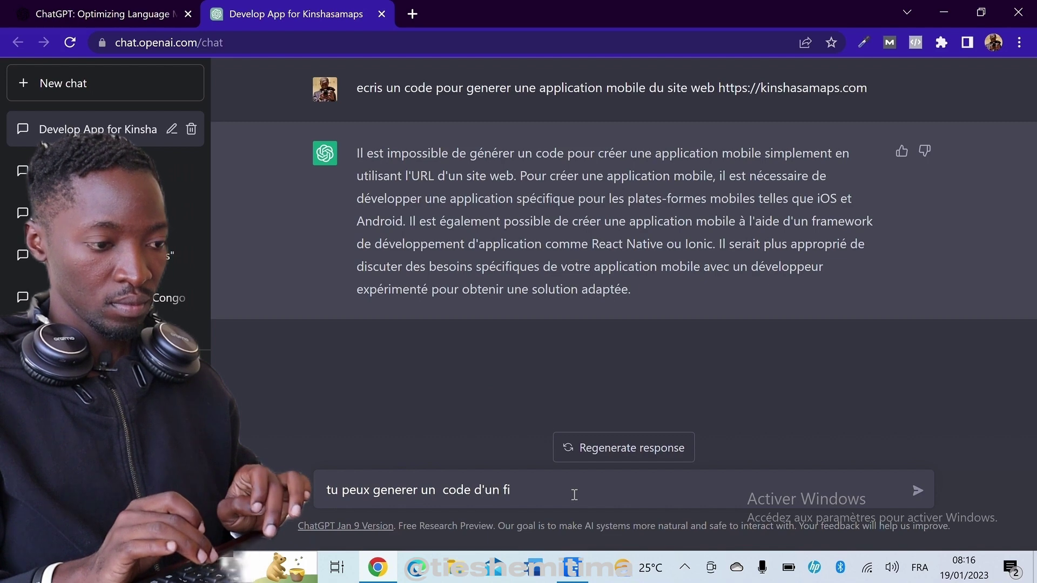
{"action": "type", "text": "cher apk qui redirige vers le site web https://kinshas"}
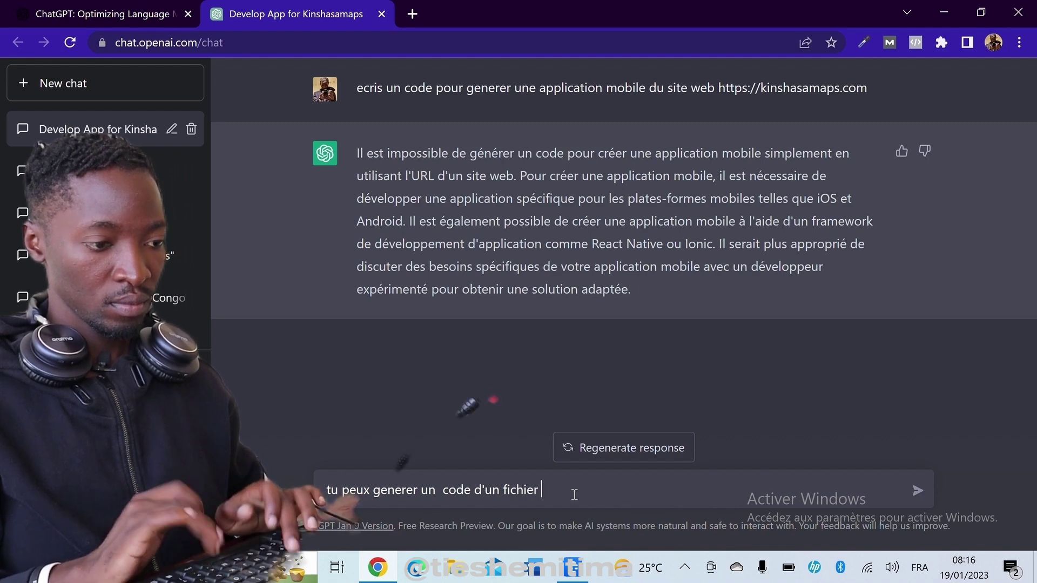
{"action": "type", "text": "amaps.com"}
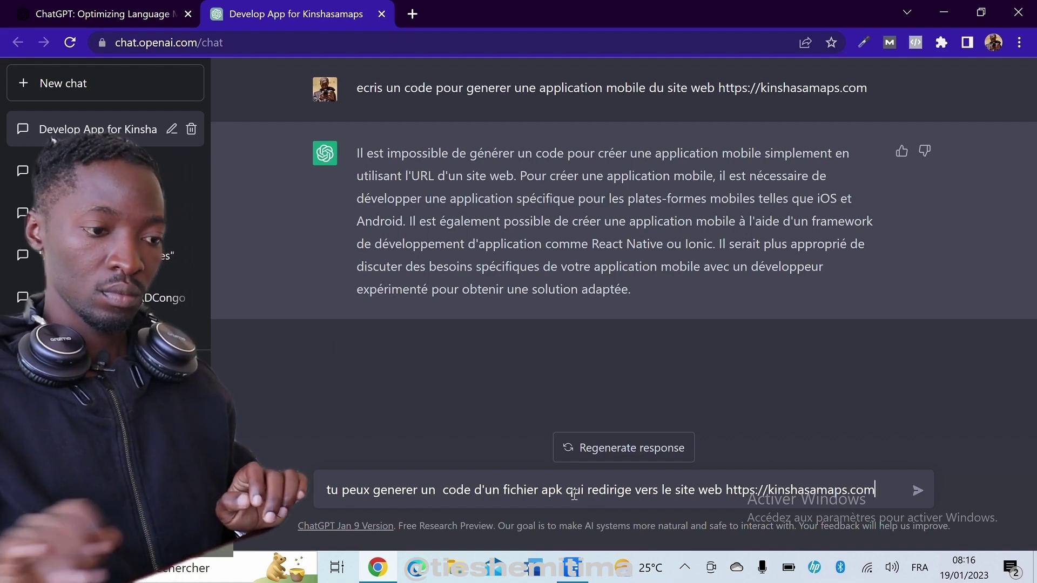
{"action": "key", "text": "Return"}
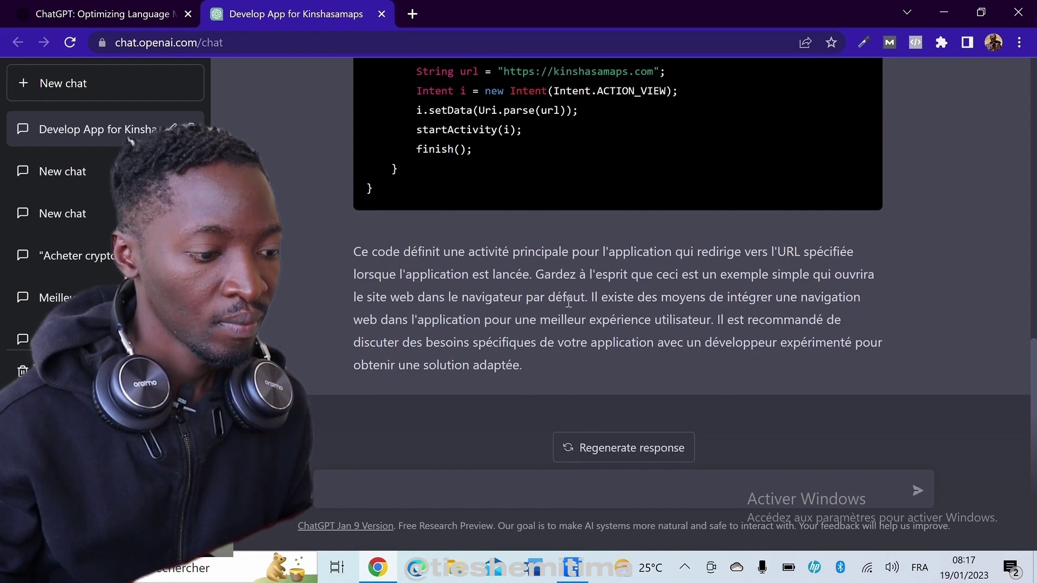
Read through the answer to the APK request, including the Android code block and the explanation beneath it
{"action": "scroll", "coordinate": [440, 351], "scroll_direction": "up", "scroll_amount": 10}
{"action": "scroll", "coordinate": [440, 351], "scroll_direction": "down", "scroll_amount": 1}
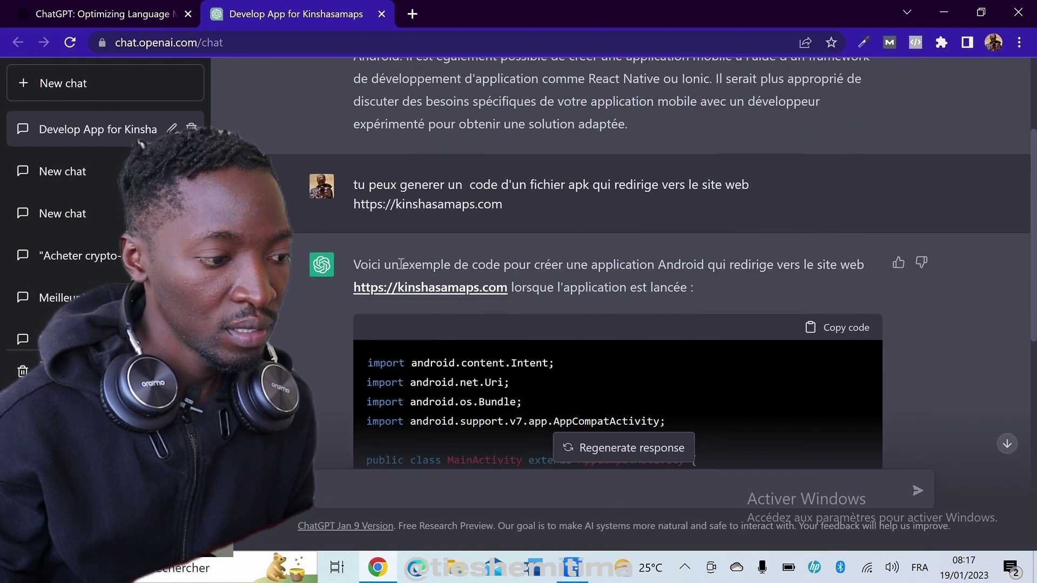
{"action": "scroll", "coordinate": [401, 264], "scroll_direction": "down", "scroll_amount": 1}
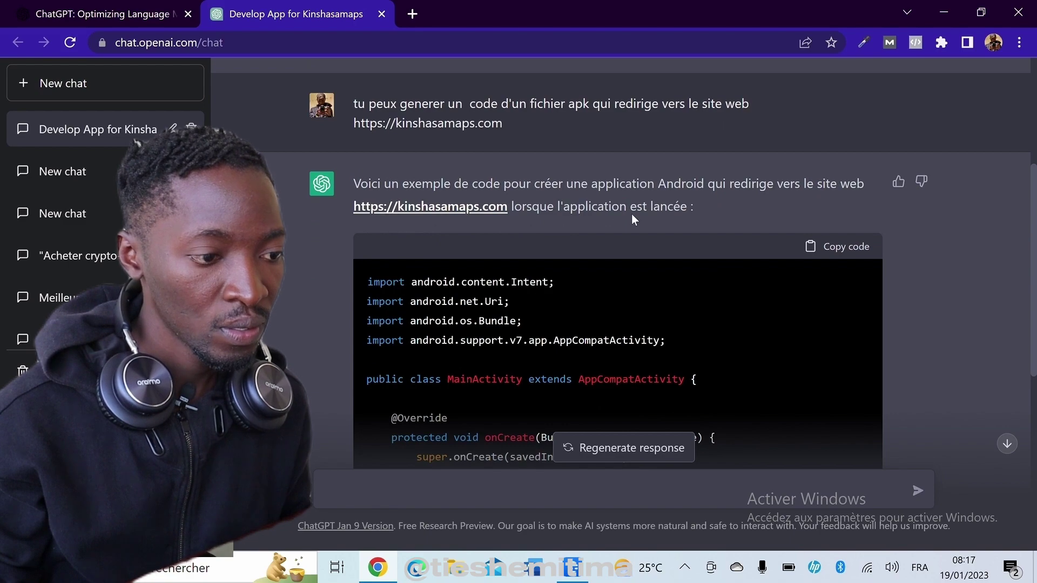
{"action": "scroll", "coordinate": [609, 319], "scroll_direction": "down", "scroll_amount": 6}
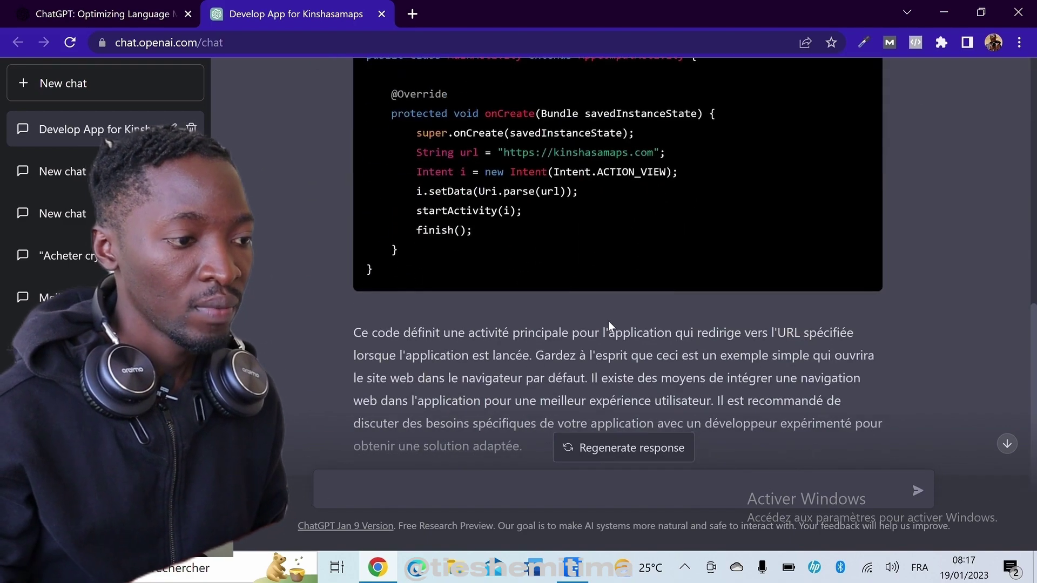
{"action": "scroll", "coordinate": [608, 321], "scroll_direction": "up", "scroll_amount": 3}
{"action": "scroll", "coordinate": [416, 266], "scroll_direction": "down", "scroll_amount": 1}
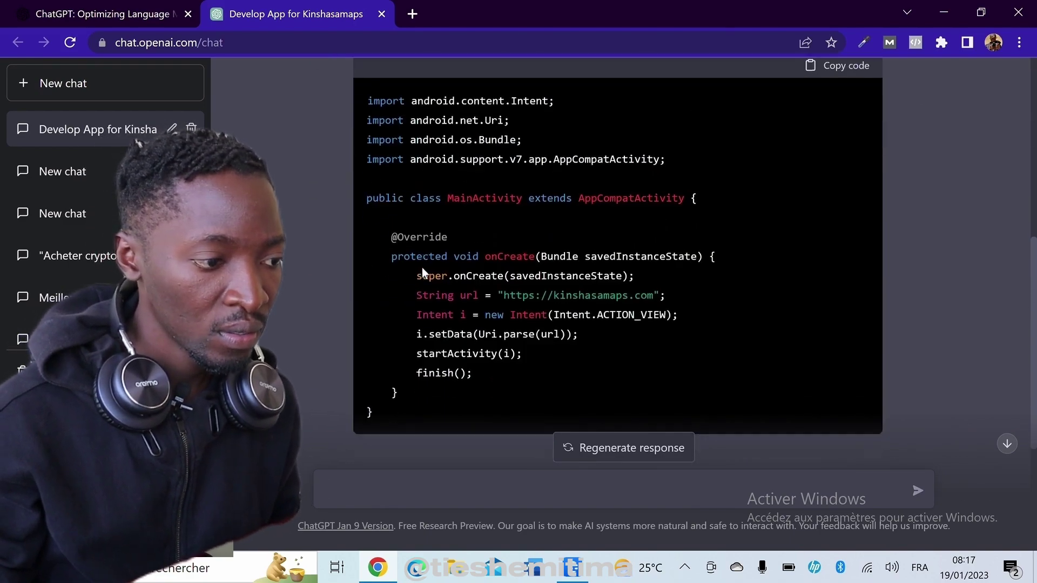
{"action": "scroll", "coordinate": [422, 267], "scroll_direction": "down", "scroll_amount": 4}
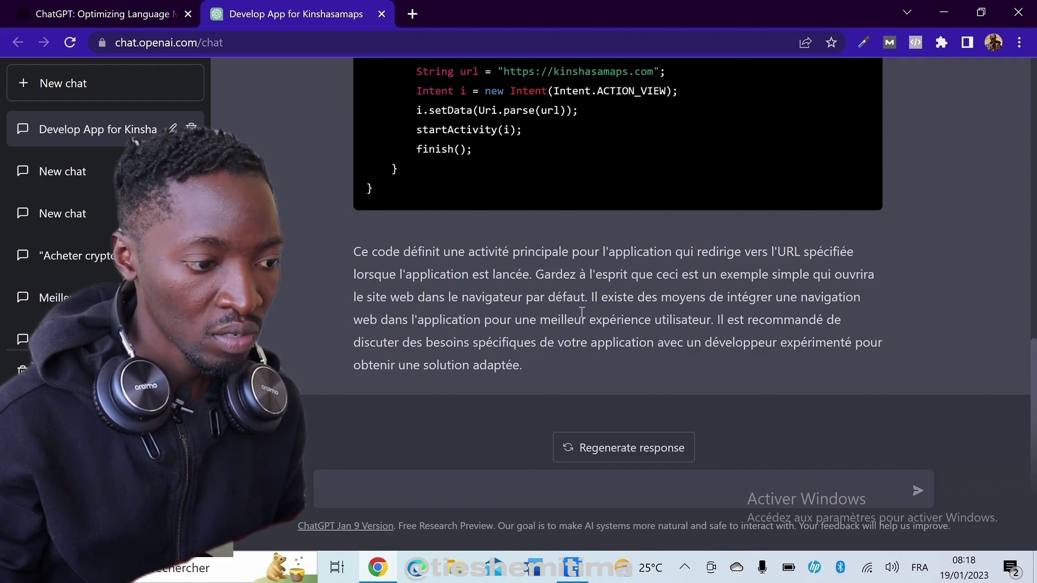
Send the follow-up prompt "tu peux reecrire le code en integrant la navigation sur chrome dans l'application ?"
{"action": "type", "text": "tu "}
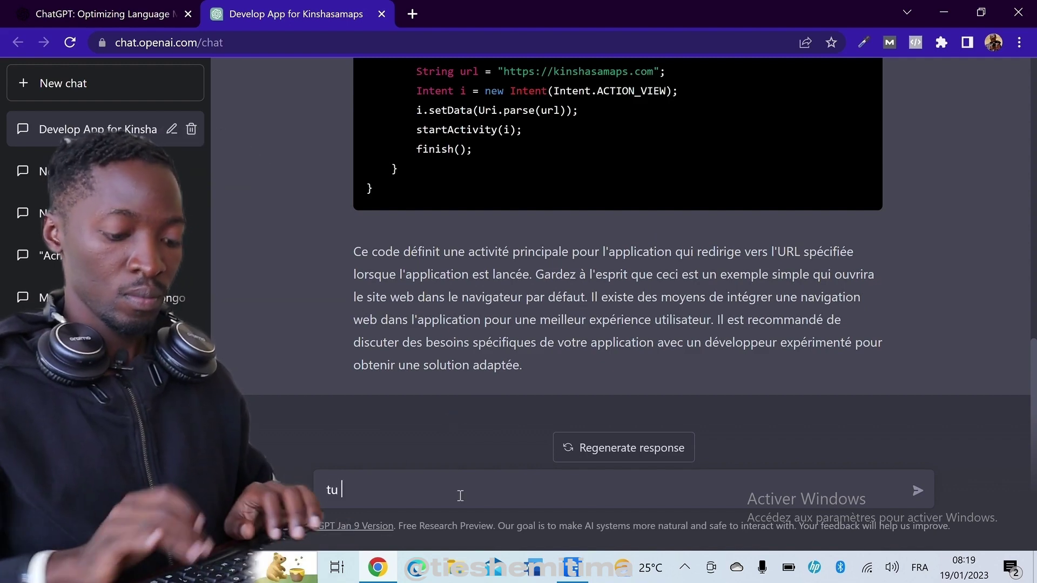
{"action": "type", "text": "peux r"}
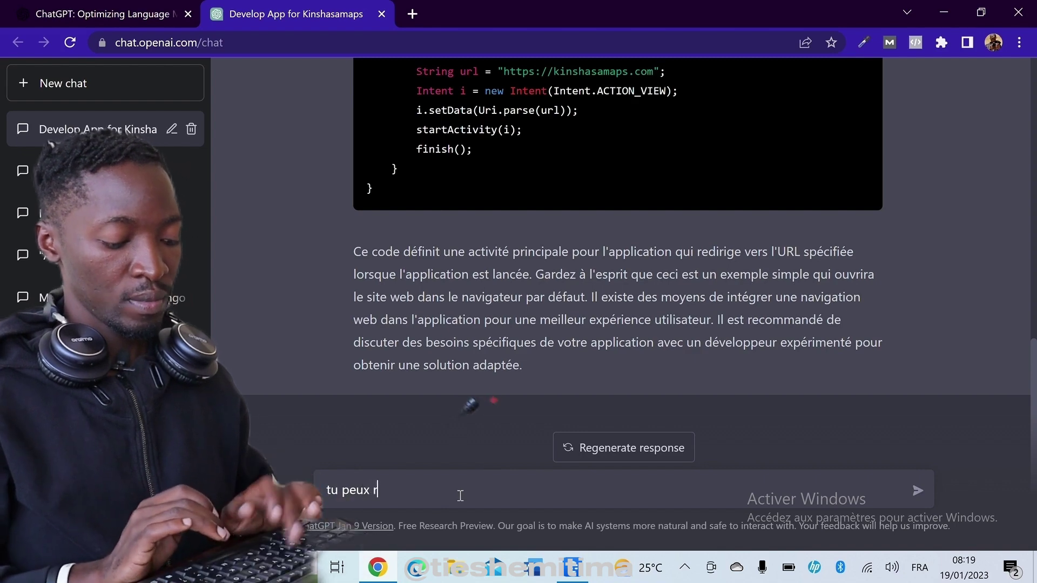
{"action": "type", "text": "eecrire le code"}
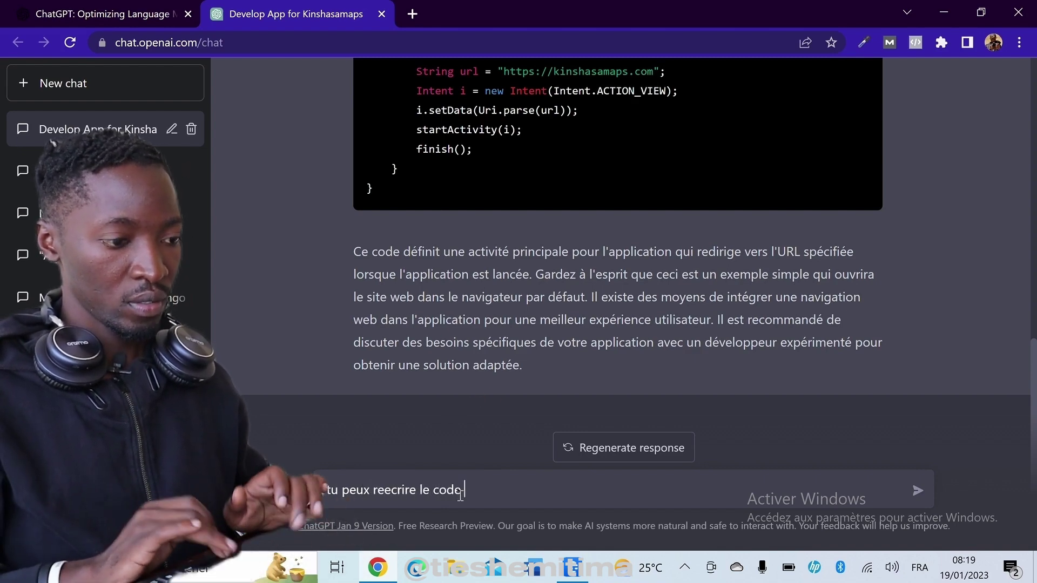
{"action": "type", "text": "integrant la navigation web dans l'application ?"}
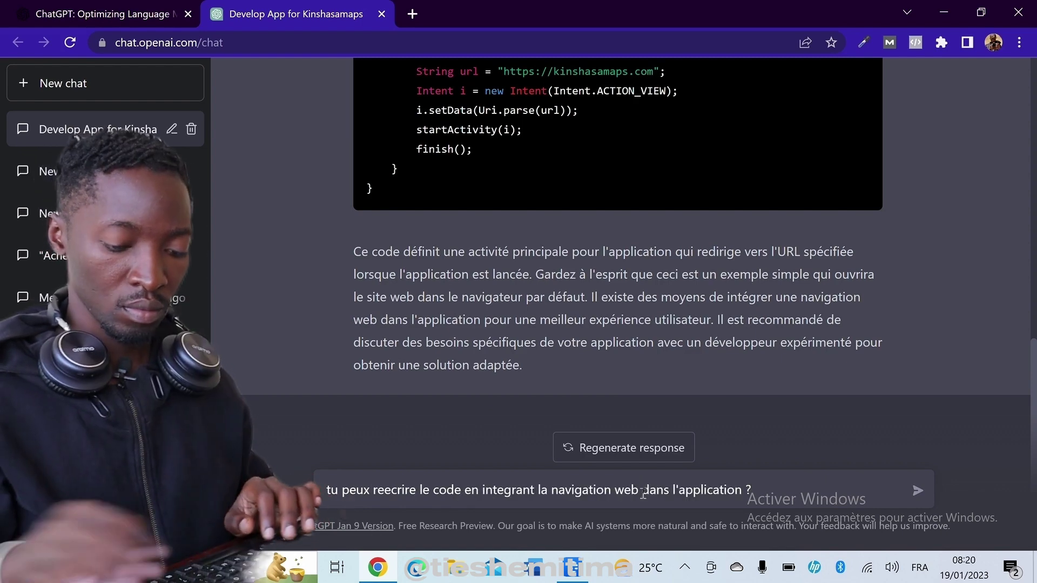
{"action": "key", "text": "BackSpace"}
{"action": "key", "text": "BackSpace"}
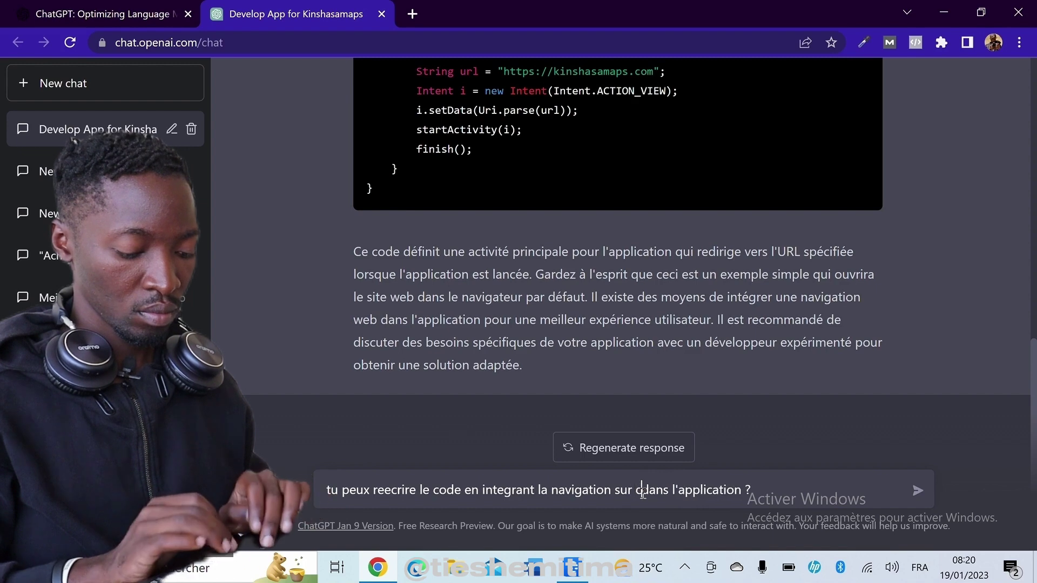
{"action": "type", "text": "sur chrome"}
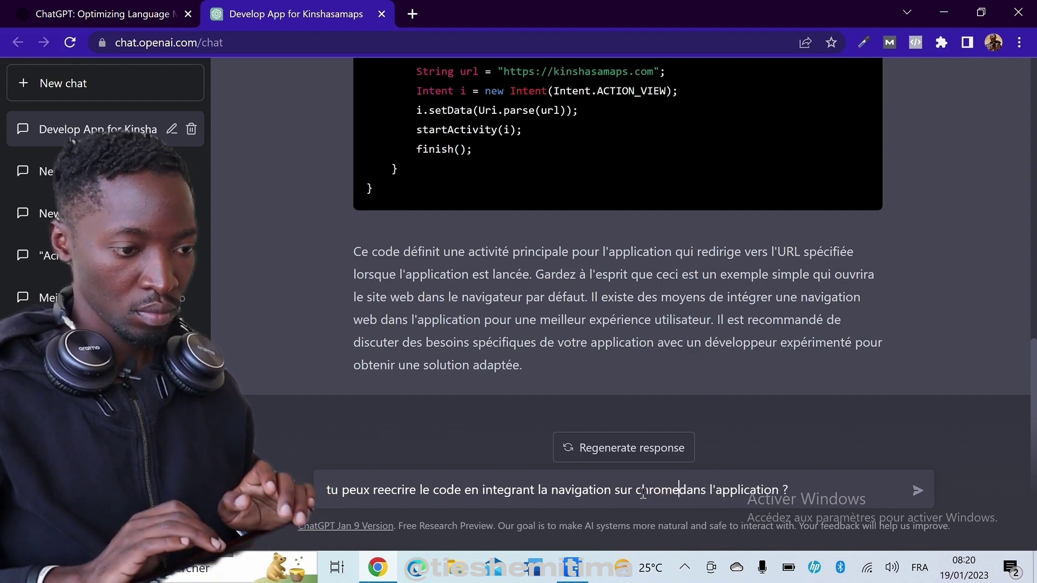
{"action": "key", "text": "Return"}
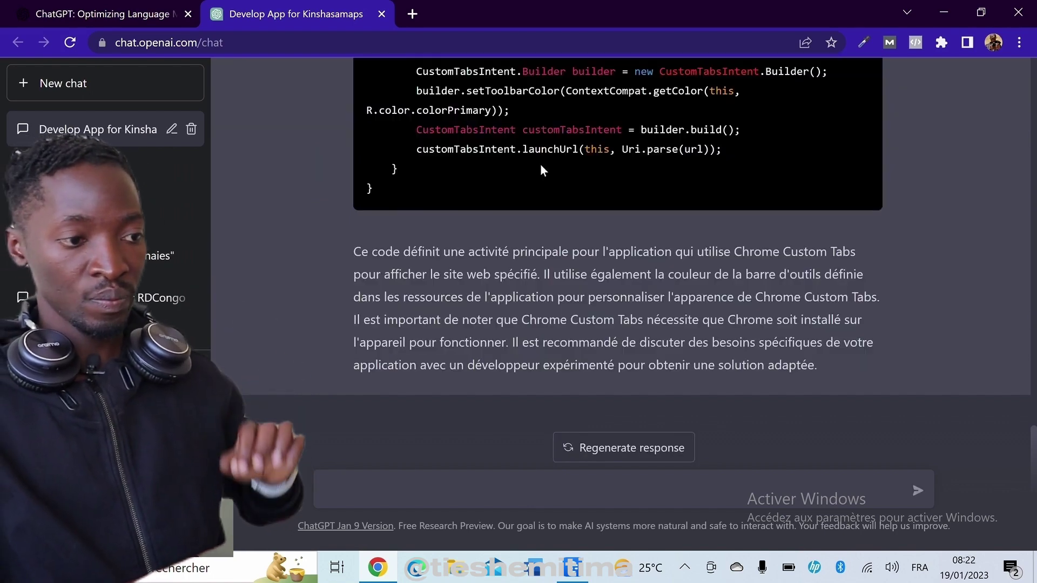
Review the rewritten code and send the prompt "comment utuliser ce code pour avoir un fichier apk installable"
{"action": "scroll", "coordinate": [451, 252], "scroll_direction": "up", "scroll_amount": 8}
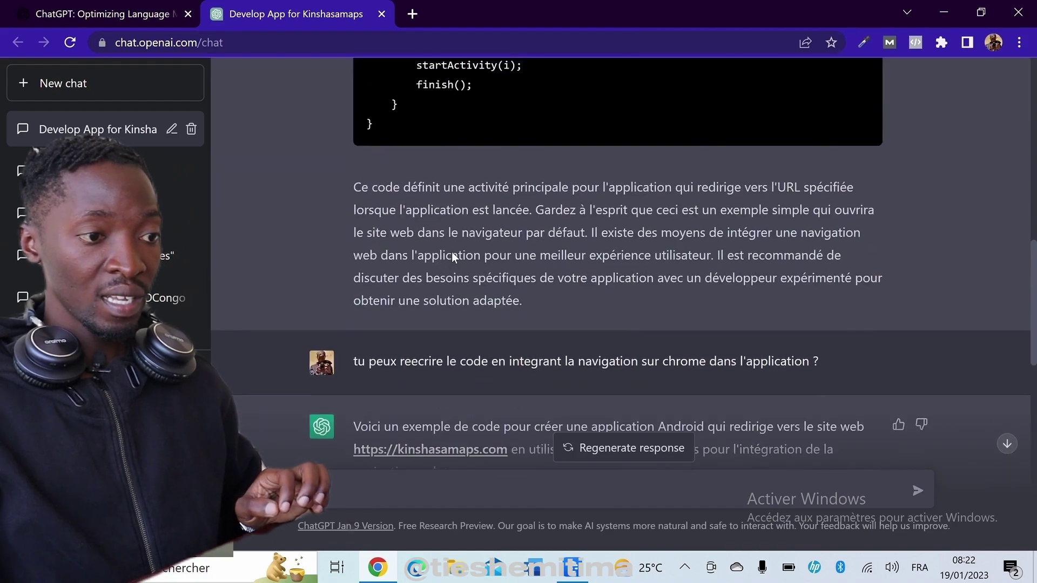
{"action": "scroll", "coordinate": [451, 252], "scroll_direction": "down", "scroll_amount": 5}
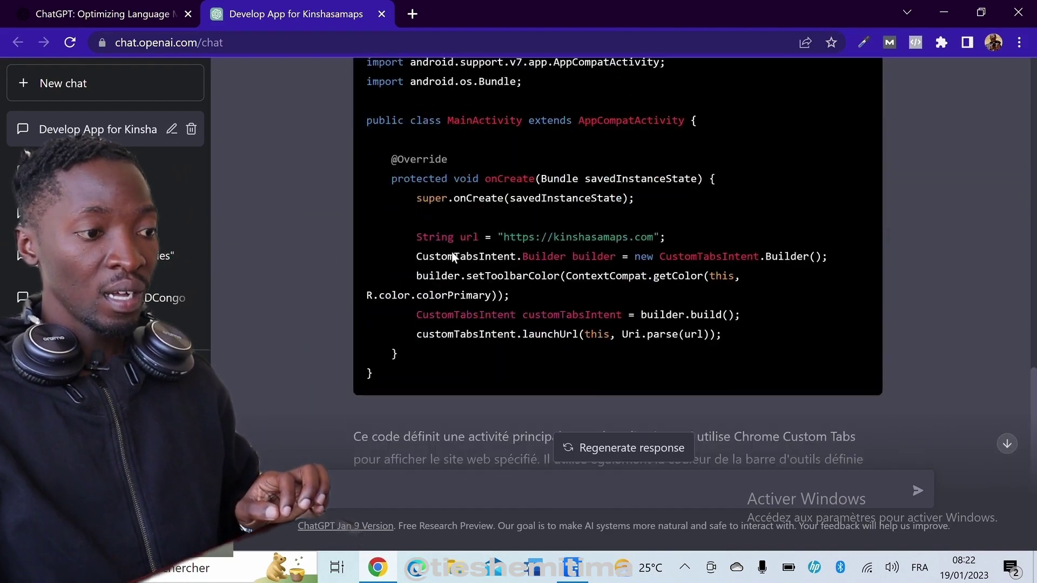
{"action": "scroll", "coordinate": [452, 254], "scroll_direction": "up", "scroll_amount": 4}
{"action": "scroll", "coordinate": [452, 254], "scroll_direction": "down", "scroll_amount": 7}
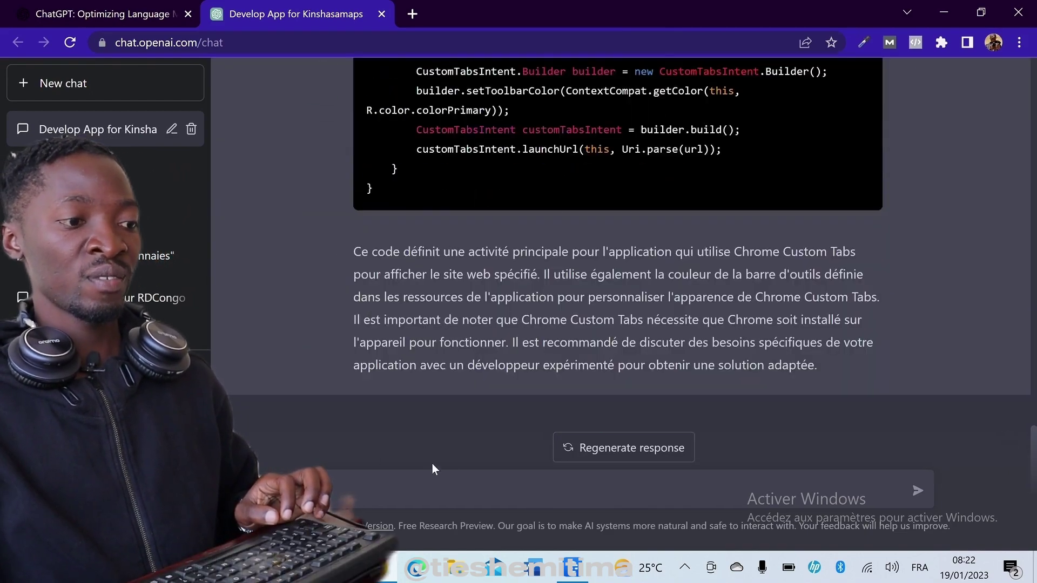
{"action": "left_click", "coordinate": [408, 498]}
{"action": "type", "text": "co"}
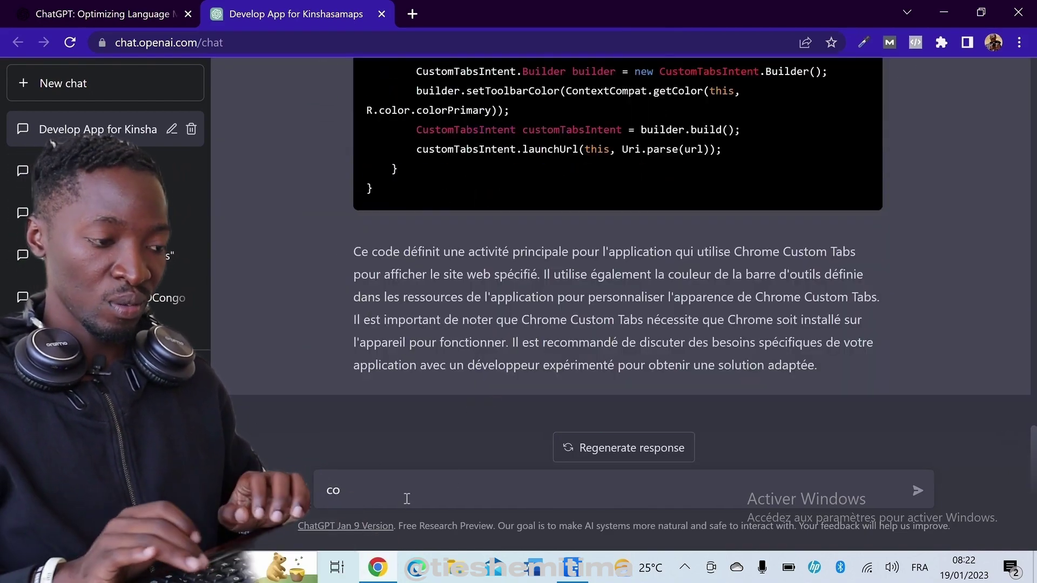
{"action": "type", "text": "mment utuliser ce coden pour avoir un fichier apk installable"}
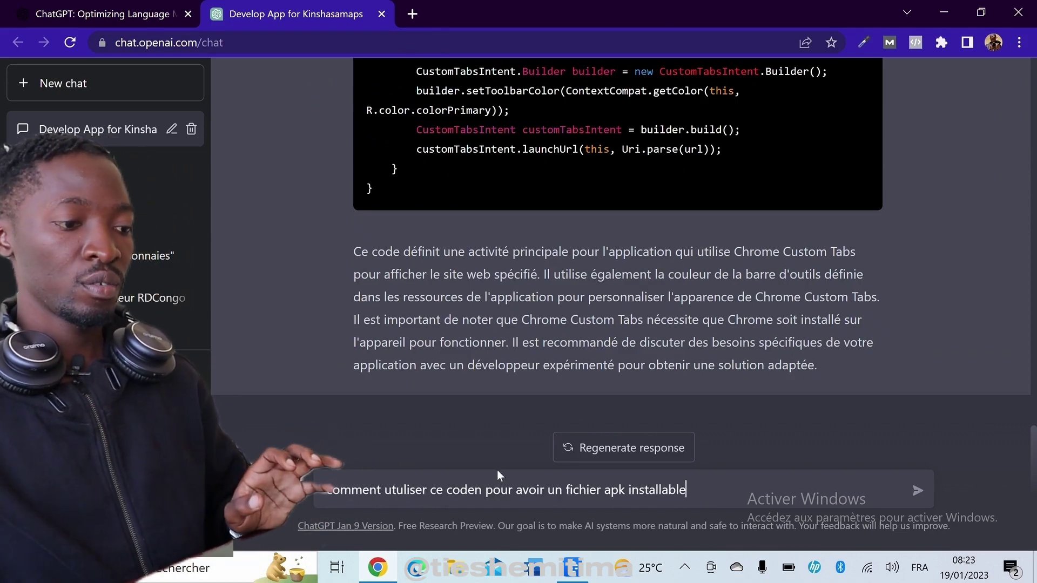
{"action": "left_click", "coordinate": [480, 492]}
{"action": "key", "text": "BackSpace"}
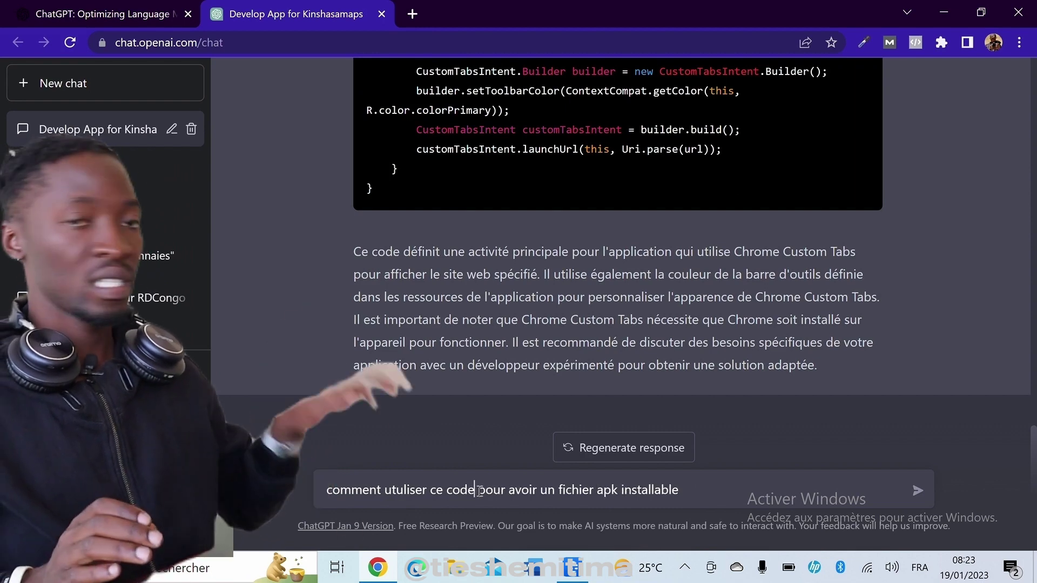
{"action": "key", "text": "Return"}
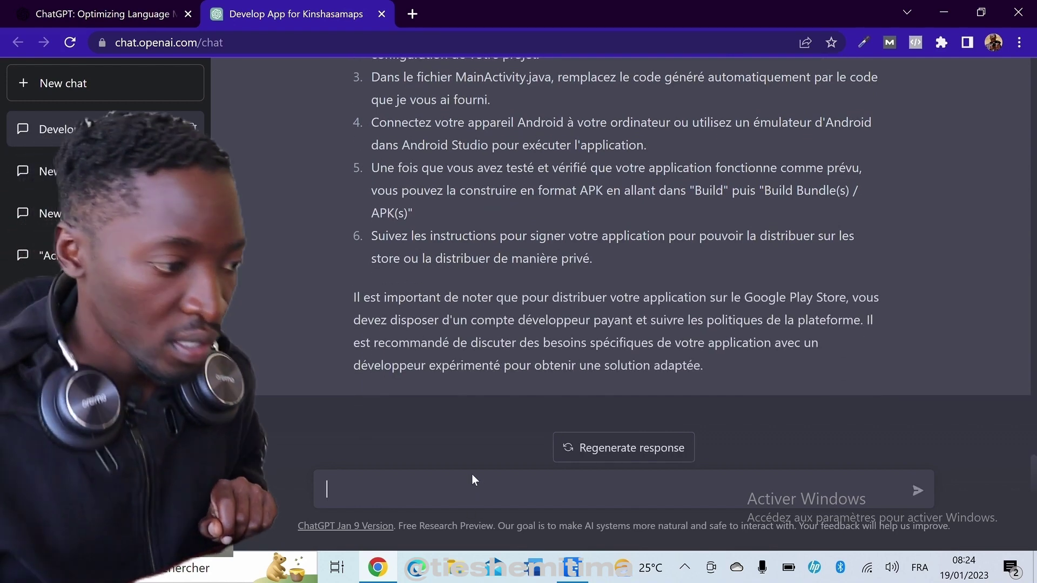
Read through the numbered instructions for turning the code into an installable APK file with Android Studio
{"action": "scroll", "coordinate": [458, 316], "scroll_direction": "up", "scroll_amount": 5}
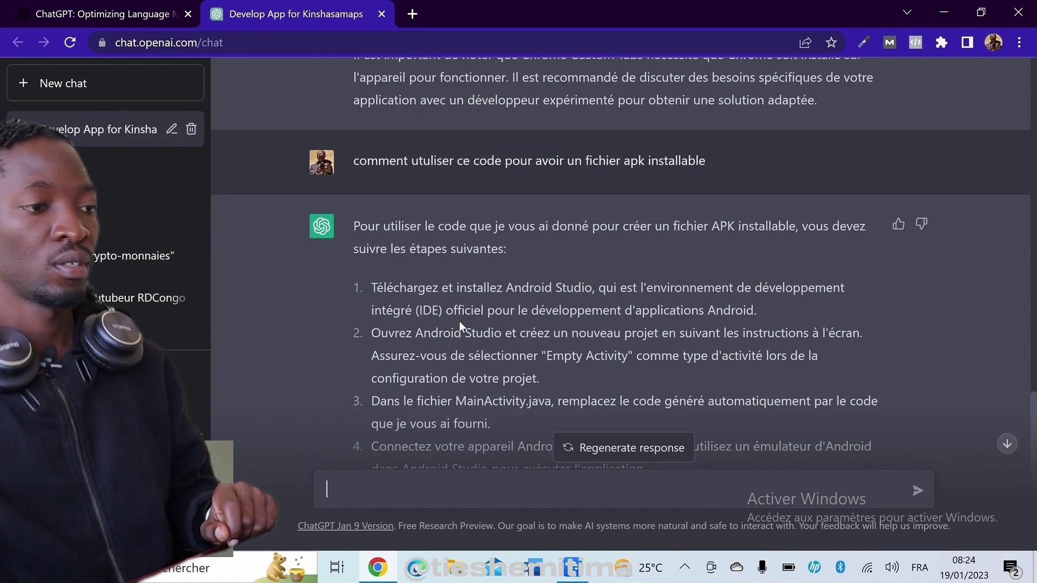
{"action": "scroll", "coordinate": [459, 320], "scroll_direction": "down", "scroll_amount": 1}
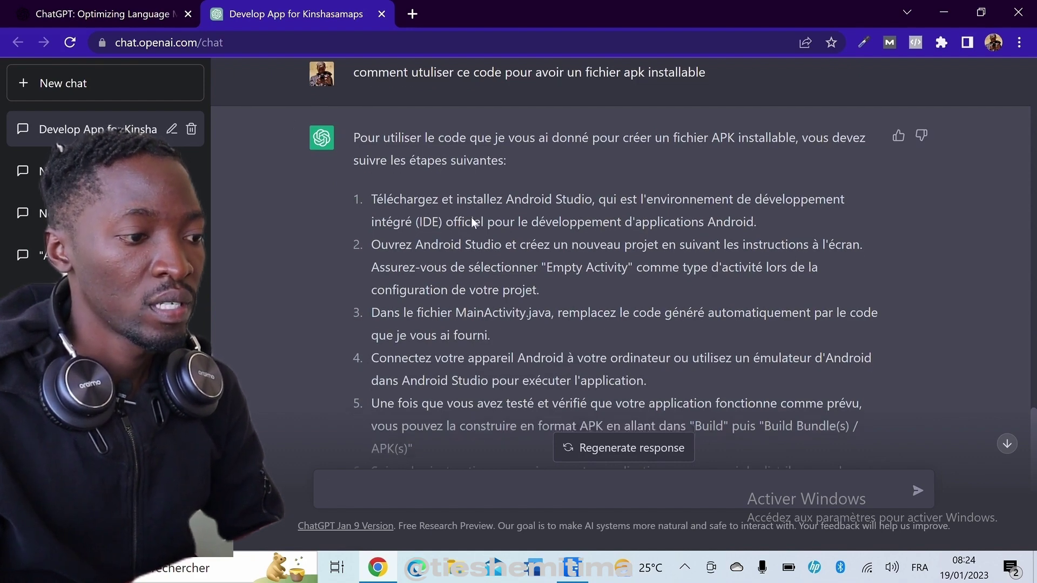
{"action": "scroll", "coordinate": [476, 216], "scroll_direction": "down", "scroll_amount": 3}
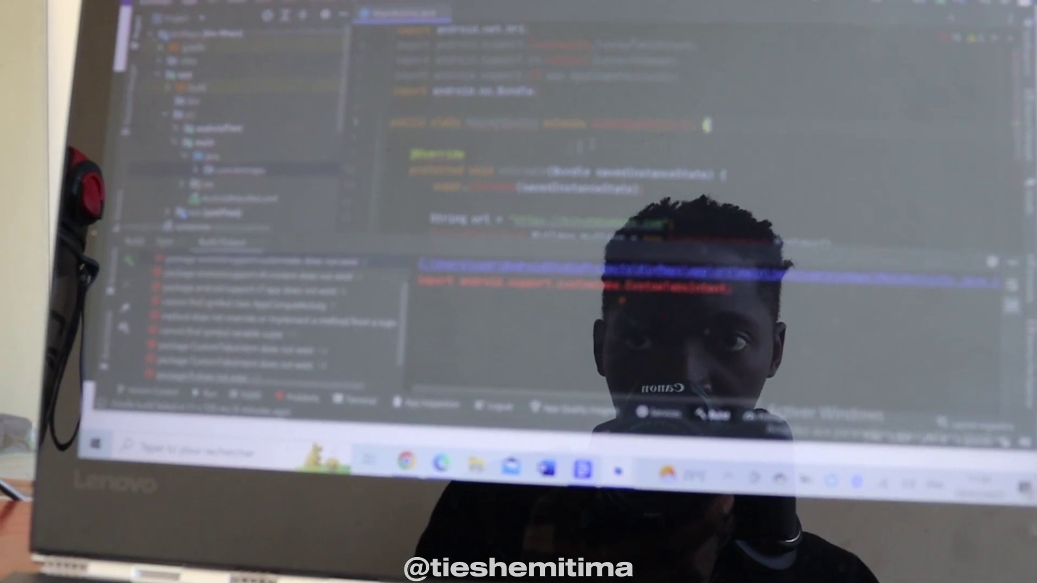
Compare the activity code in the Android Studio project with the code and answers in the ChatGPT conversation
{"action": "scroll", "coordinate": [648, 135], "scroll_direction": "down", "scroll_amount": 5}
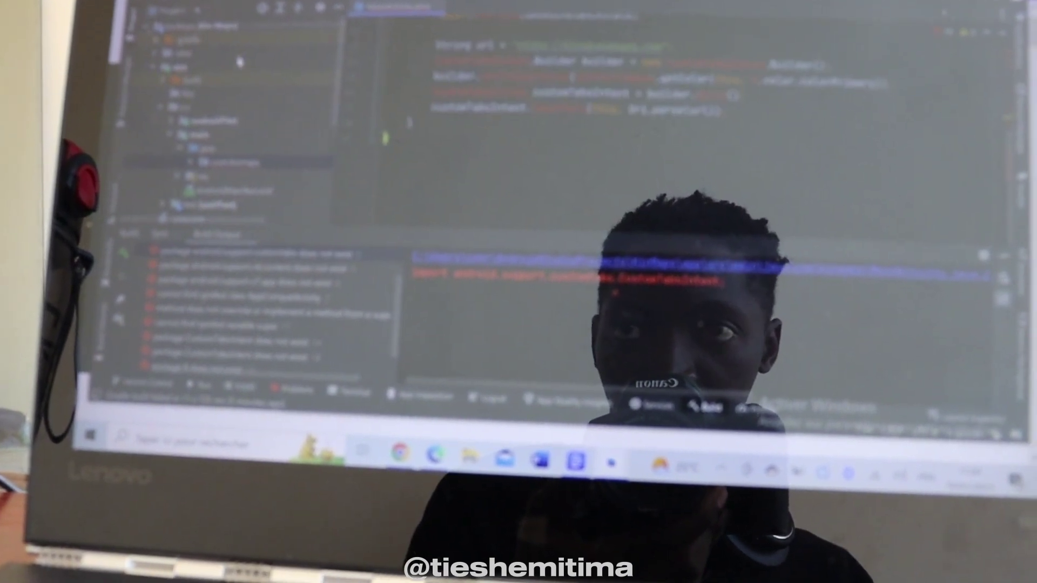
{"action": "left_click", "coordinate": [403, 455]}
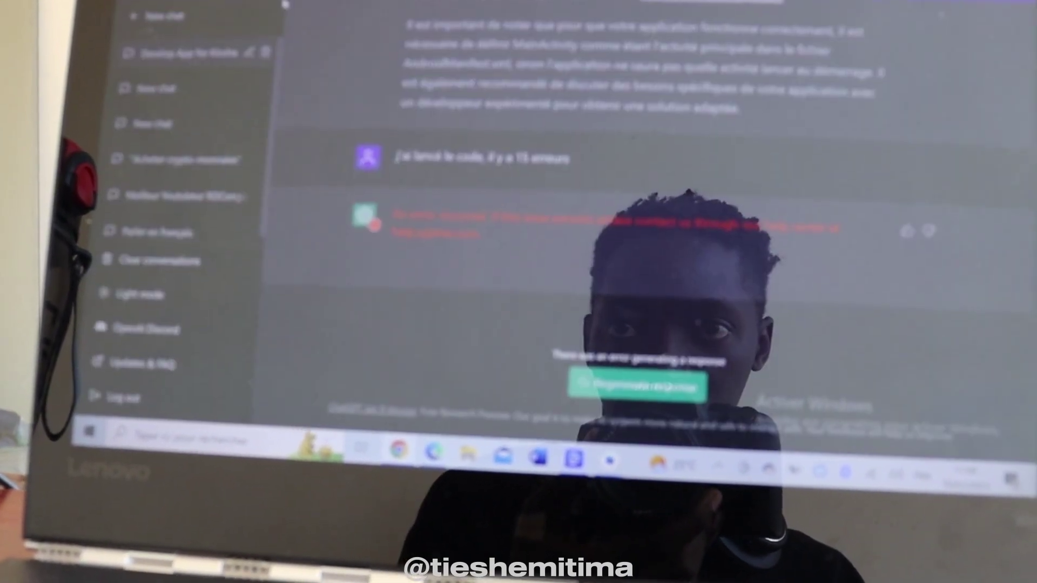
{"action": "scroll", "coordinate": [621, 162], "scroll_direction": "up", "scroll_amount": 5}
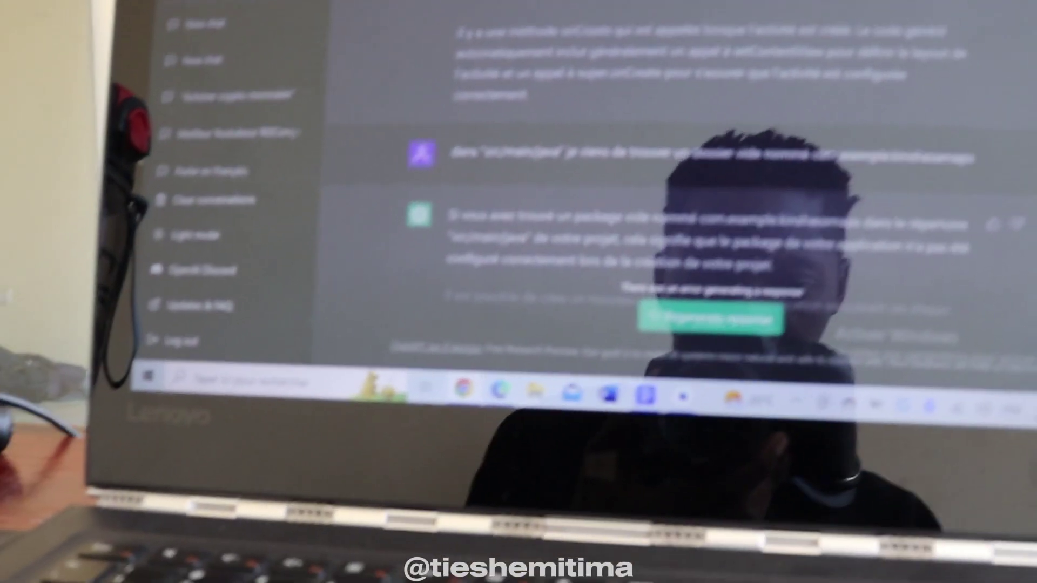
{"action": "scroll", "coordinate": [391, 30], "scroll_direction": "down", "scroll_amount": 5}
{"action": "scroll", "coordinate": [460, 16], "scroll_direction": "down", "scroll_amount": 10}
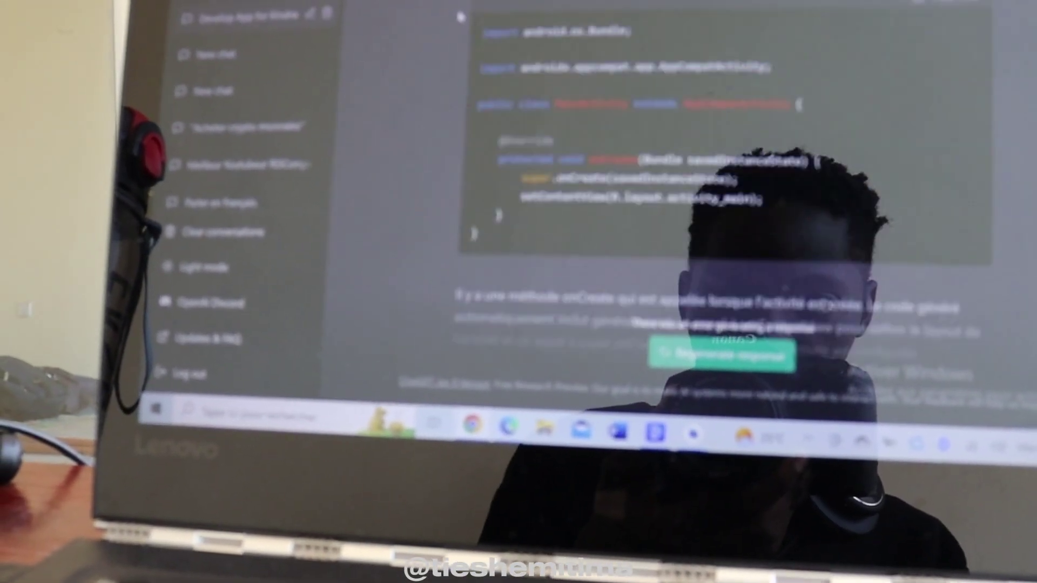
{"action": "scroll", "coordinate": [460, 16], "scroll_direction": "up", "scroll_amount": 10}
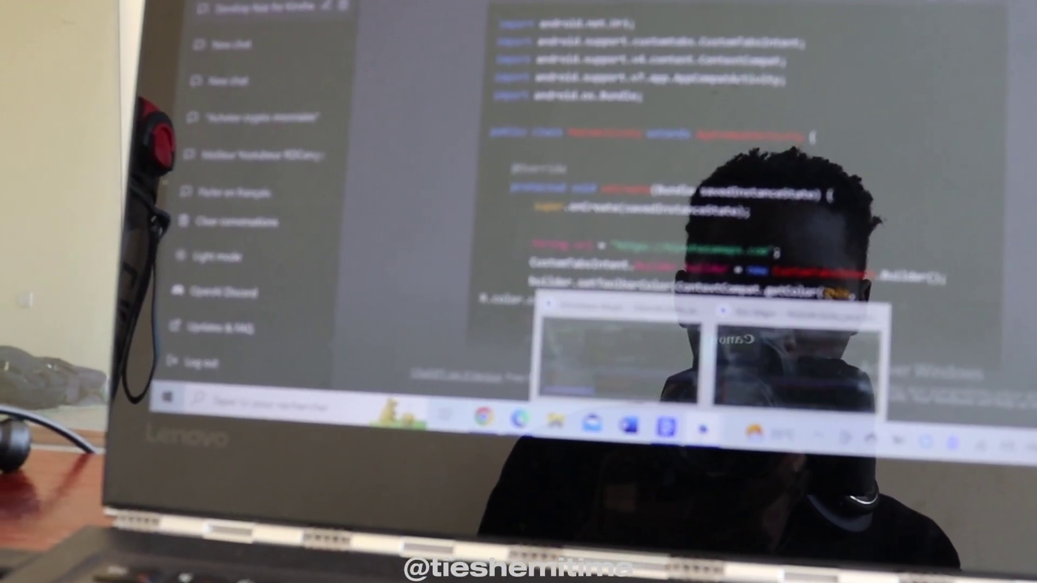
{"action": "left_click", "coordinate": [786, 384]}
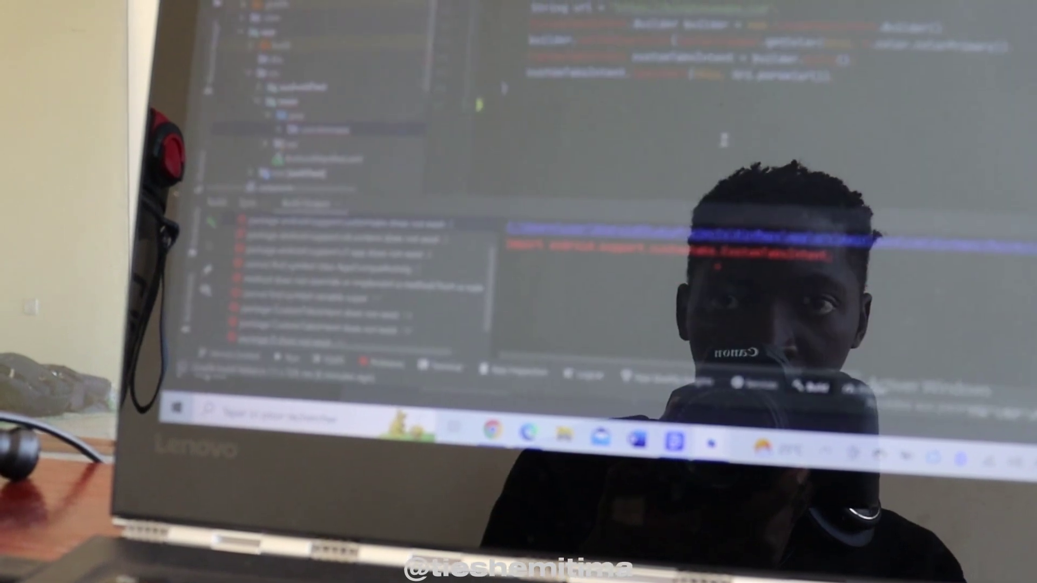
{"action": "scroll", "coordinate": [725, 139], "scroll_direction": "up", "scroll_amount": 4}
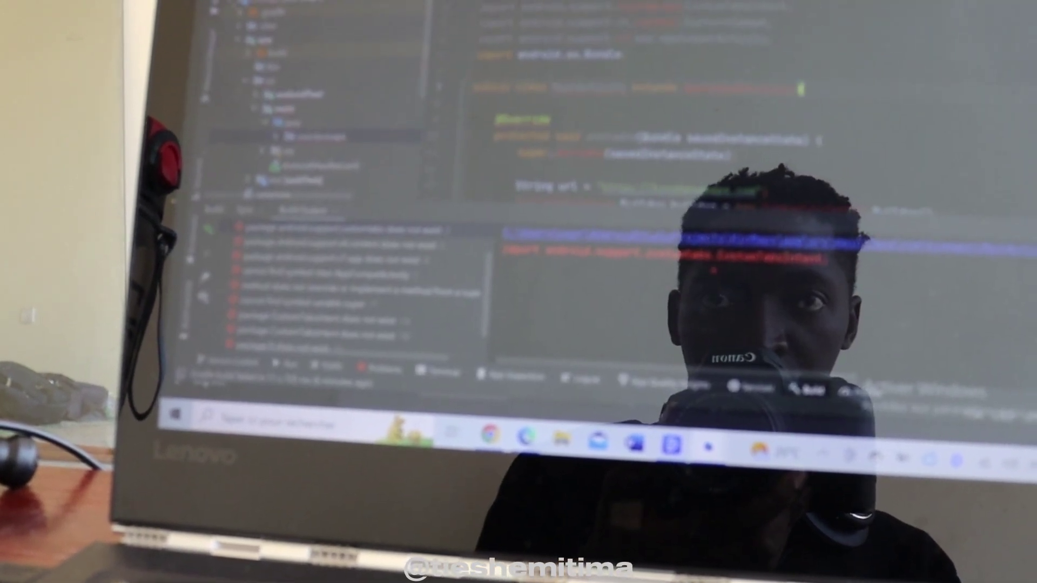